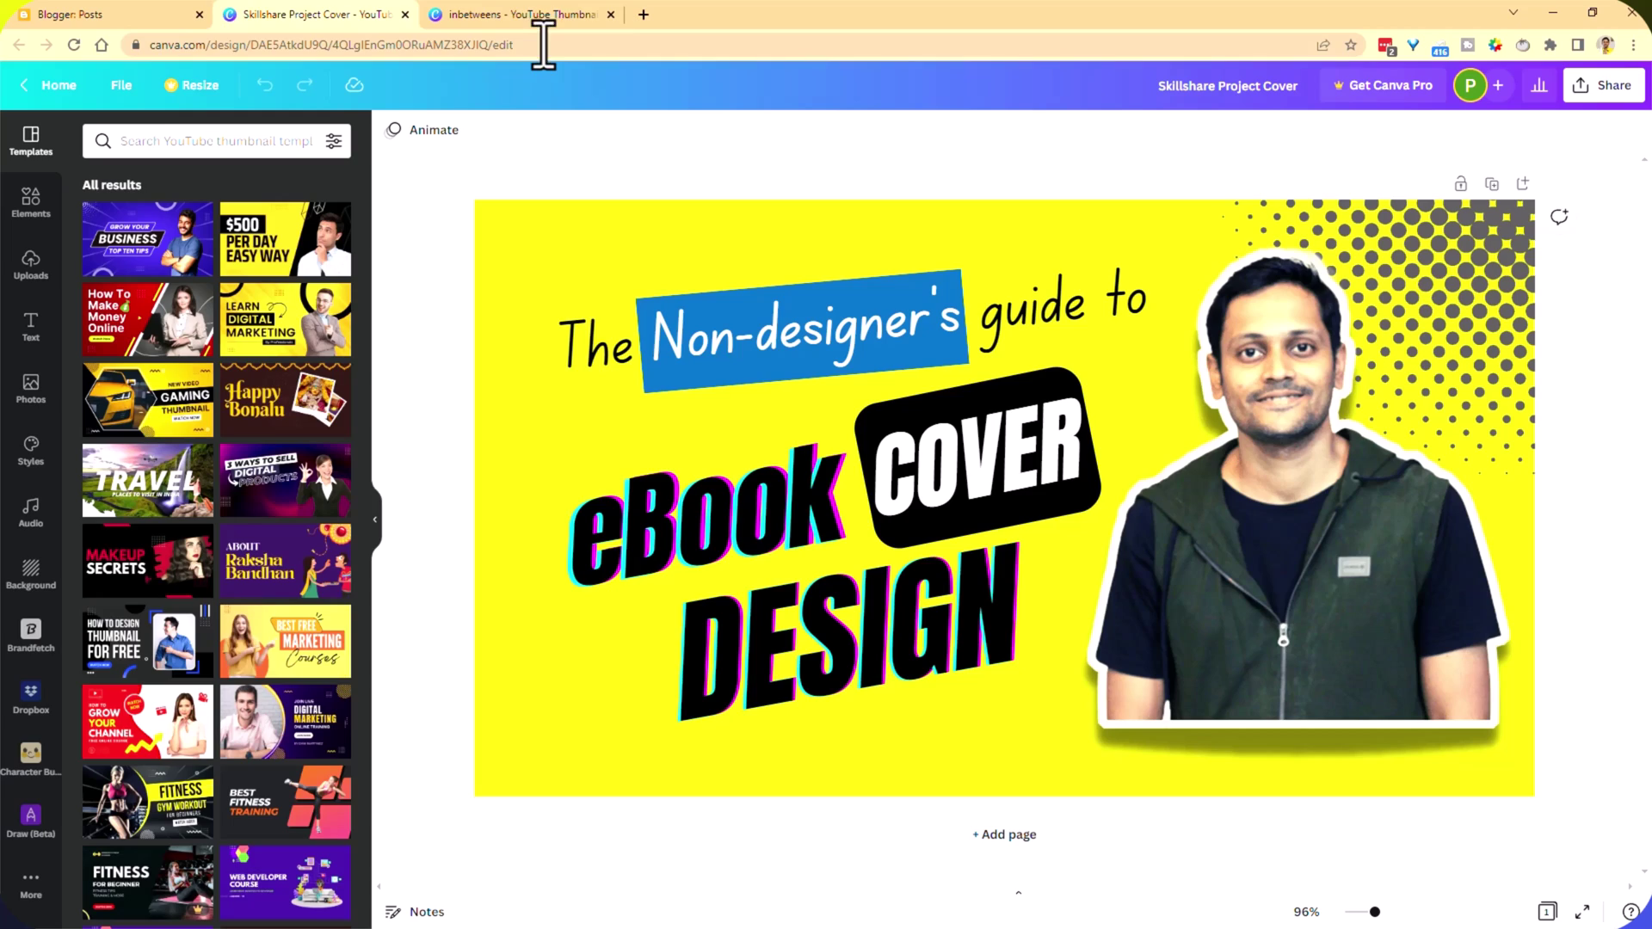
- Switch from the Skillshare Project Cover design to the inbetweens rocket design
left_click(516, 15)
left_click(315, 16)
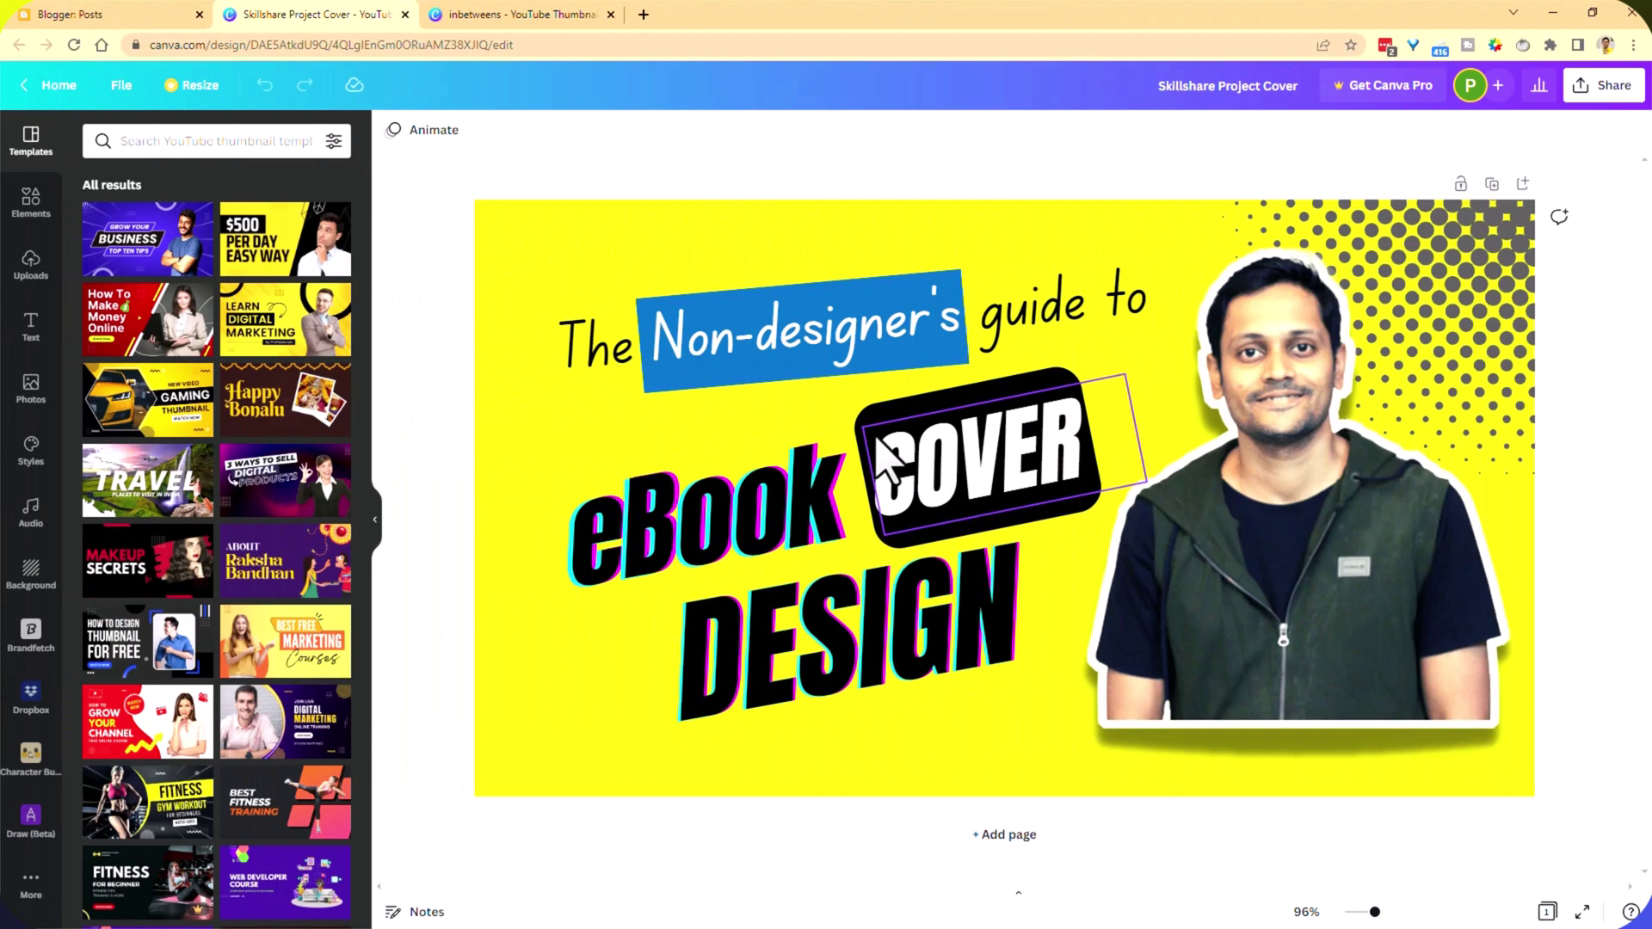
left_click(508, 14)
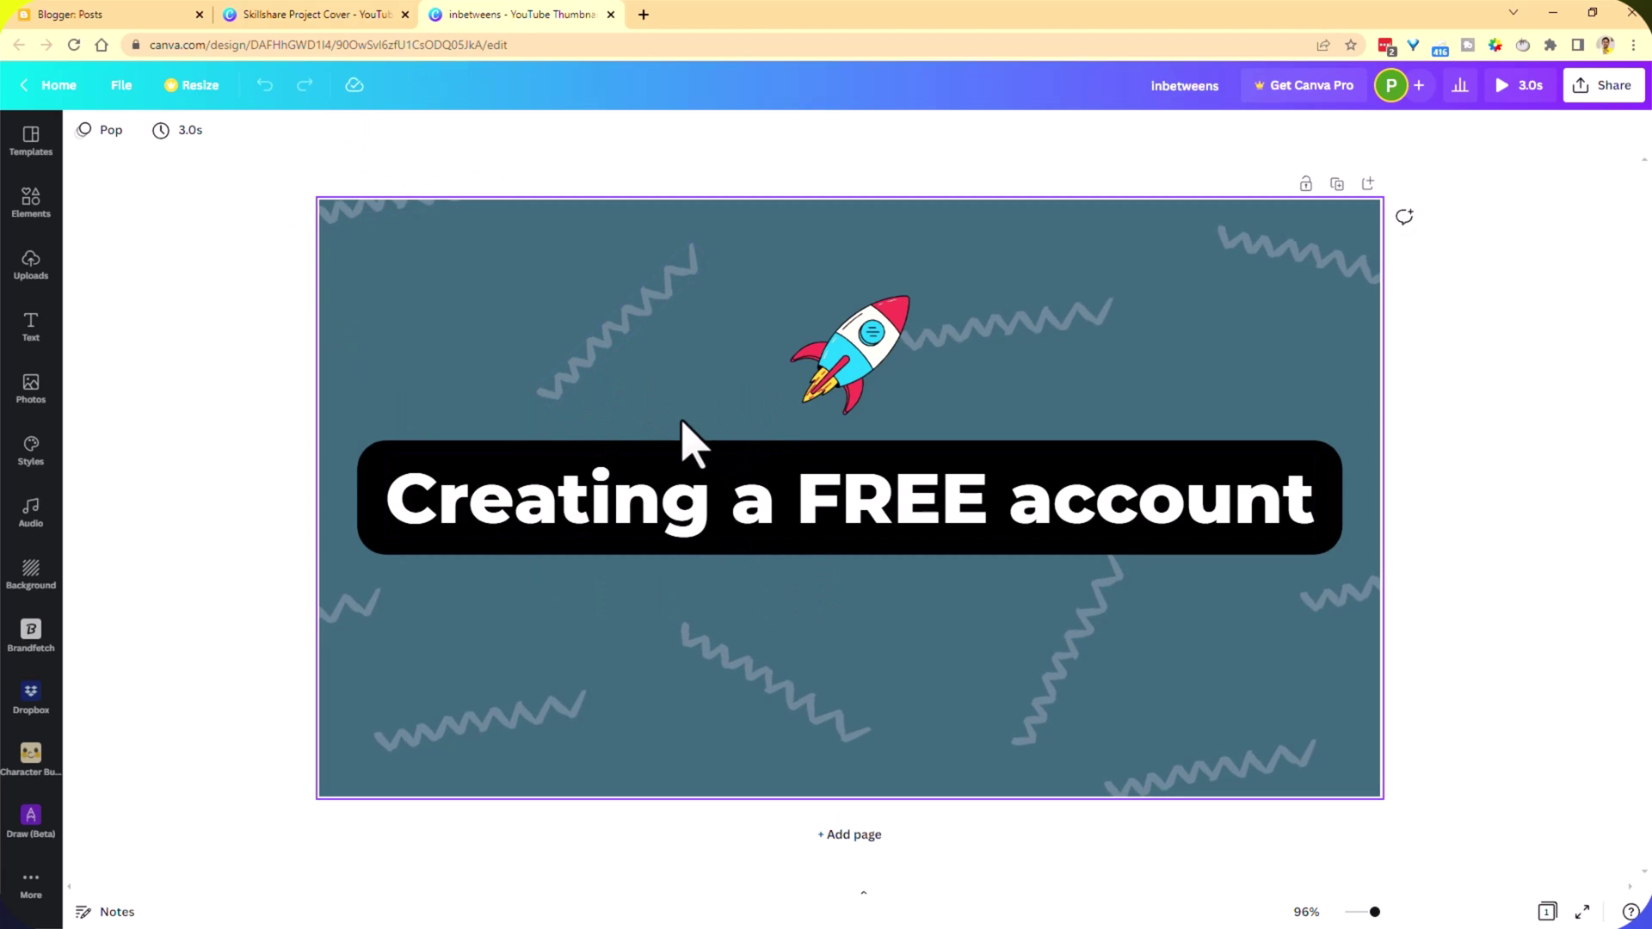
- Preview the rocket animation, then return to the Skillshare Project Cover eBook design
left_click(1521, 91)
key("Escape")
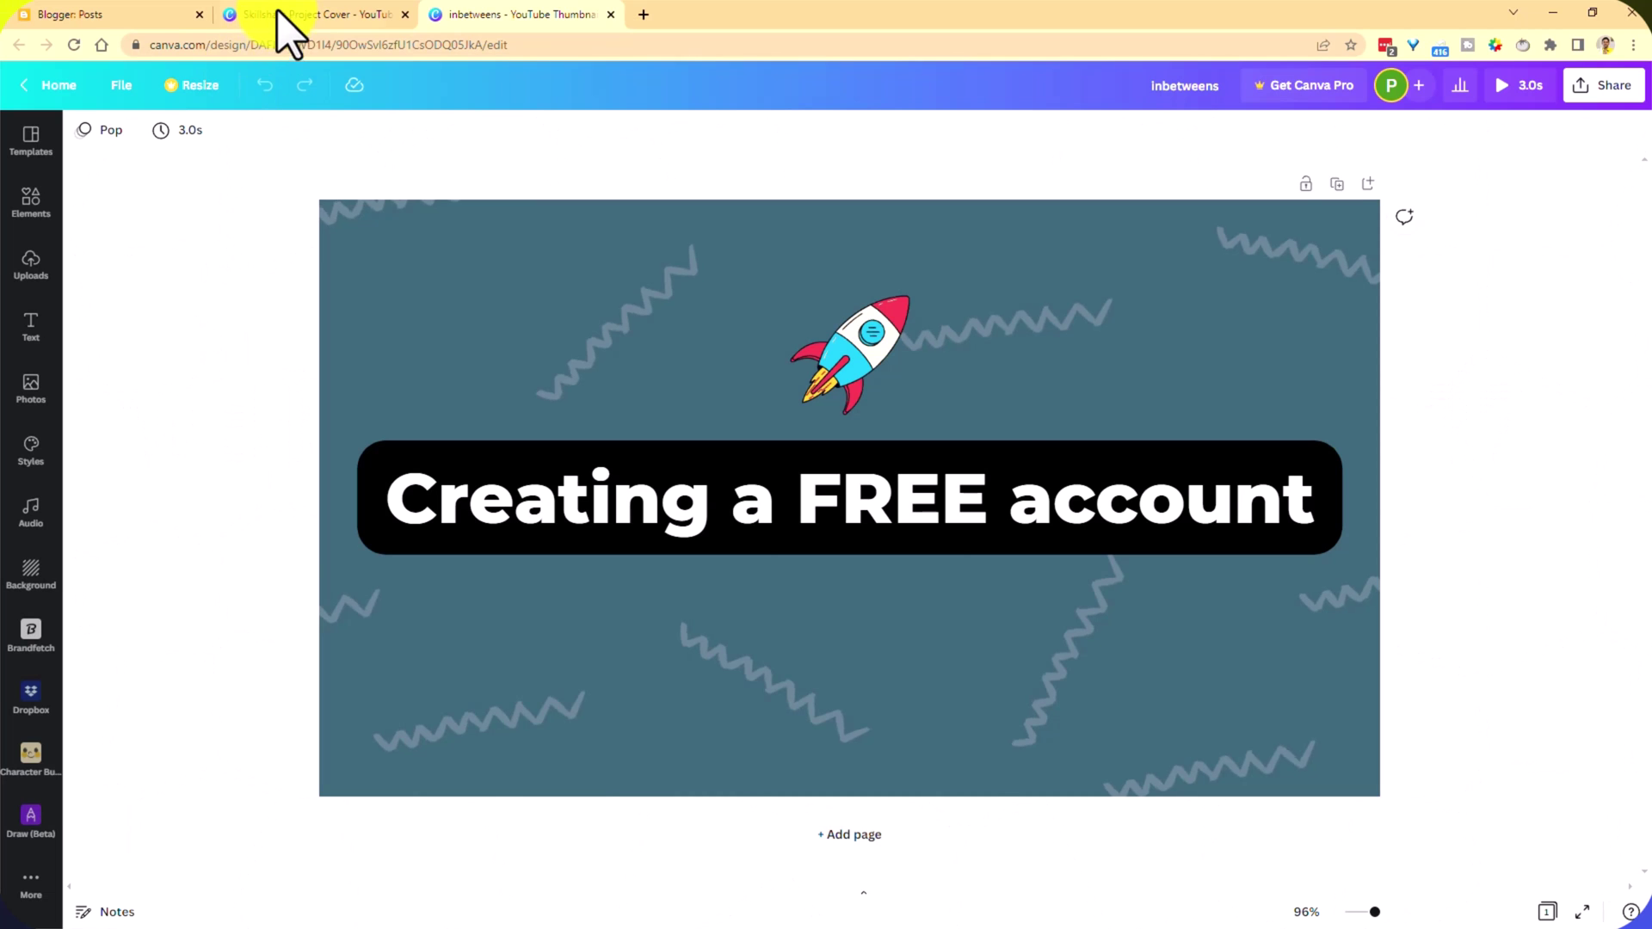
left_click(284, 15)
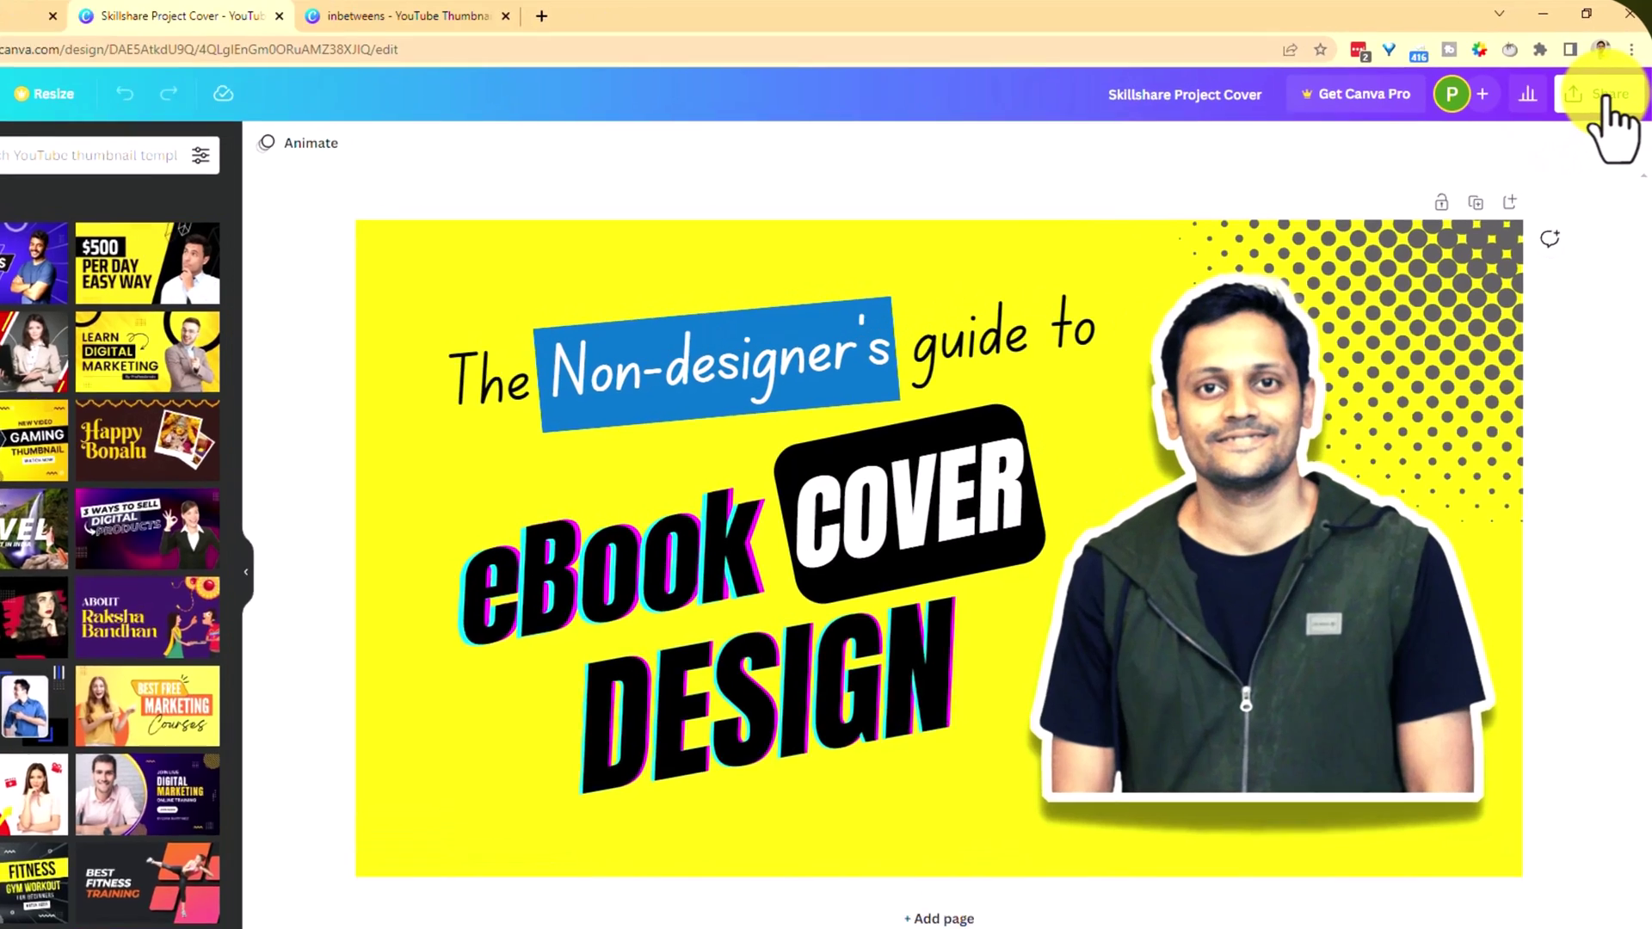
- Copy the cover design's HTML embed code from Canva's Embed share option, then go to Blogger
left_click(1614, 86)
left_click(1066, 579)
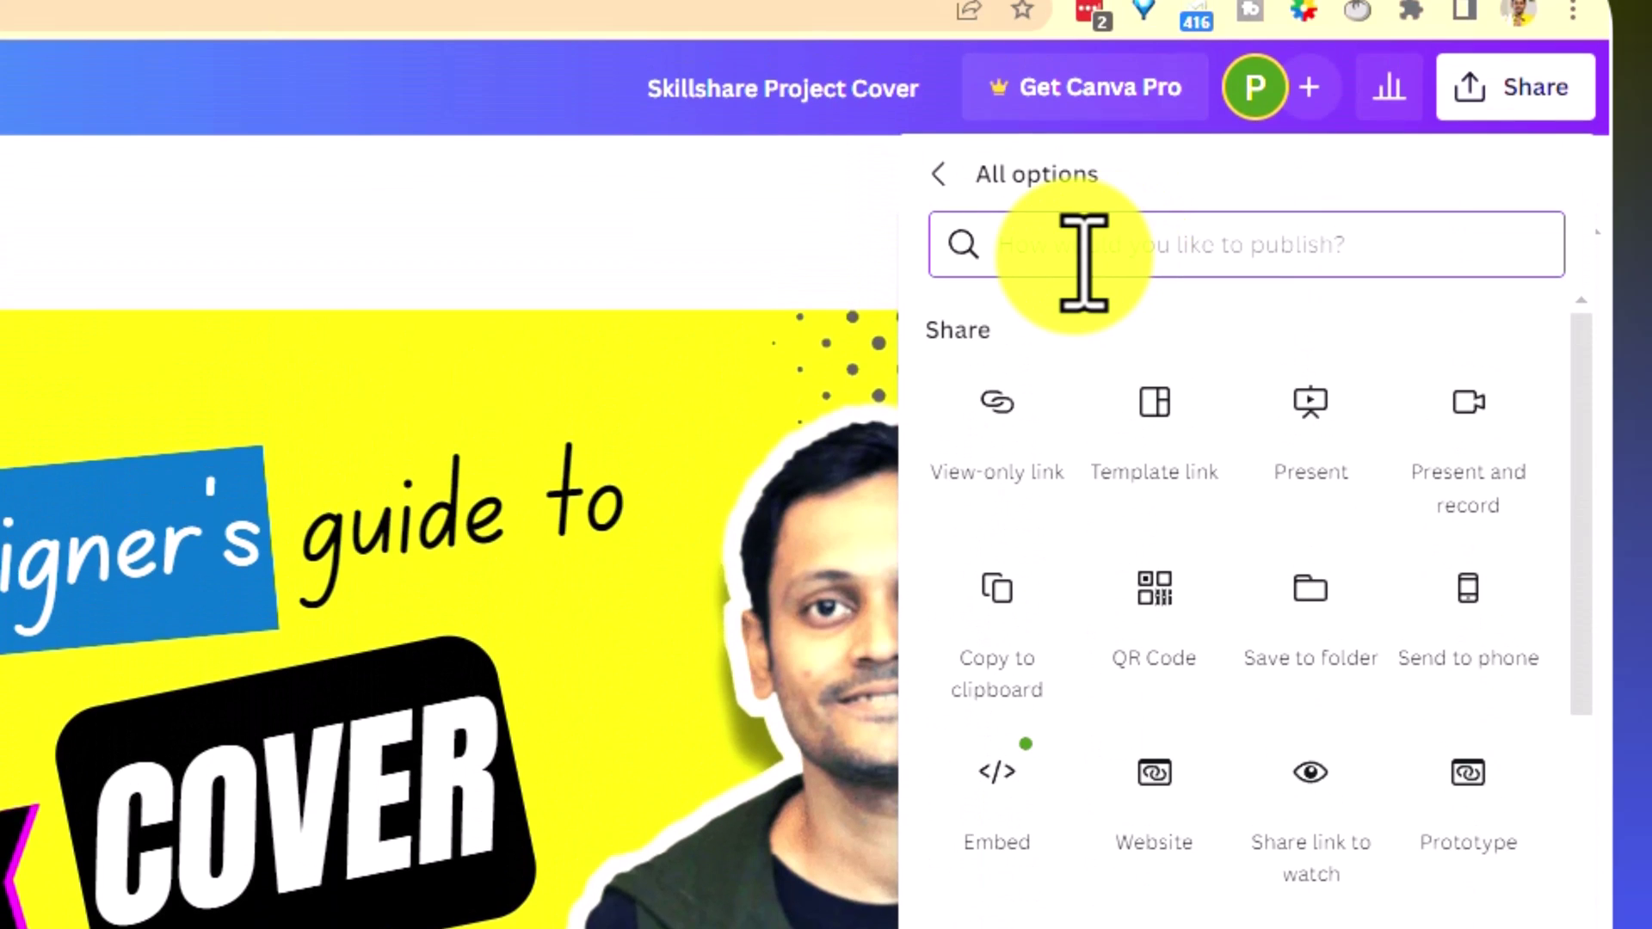
type("embed")
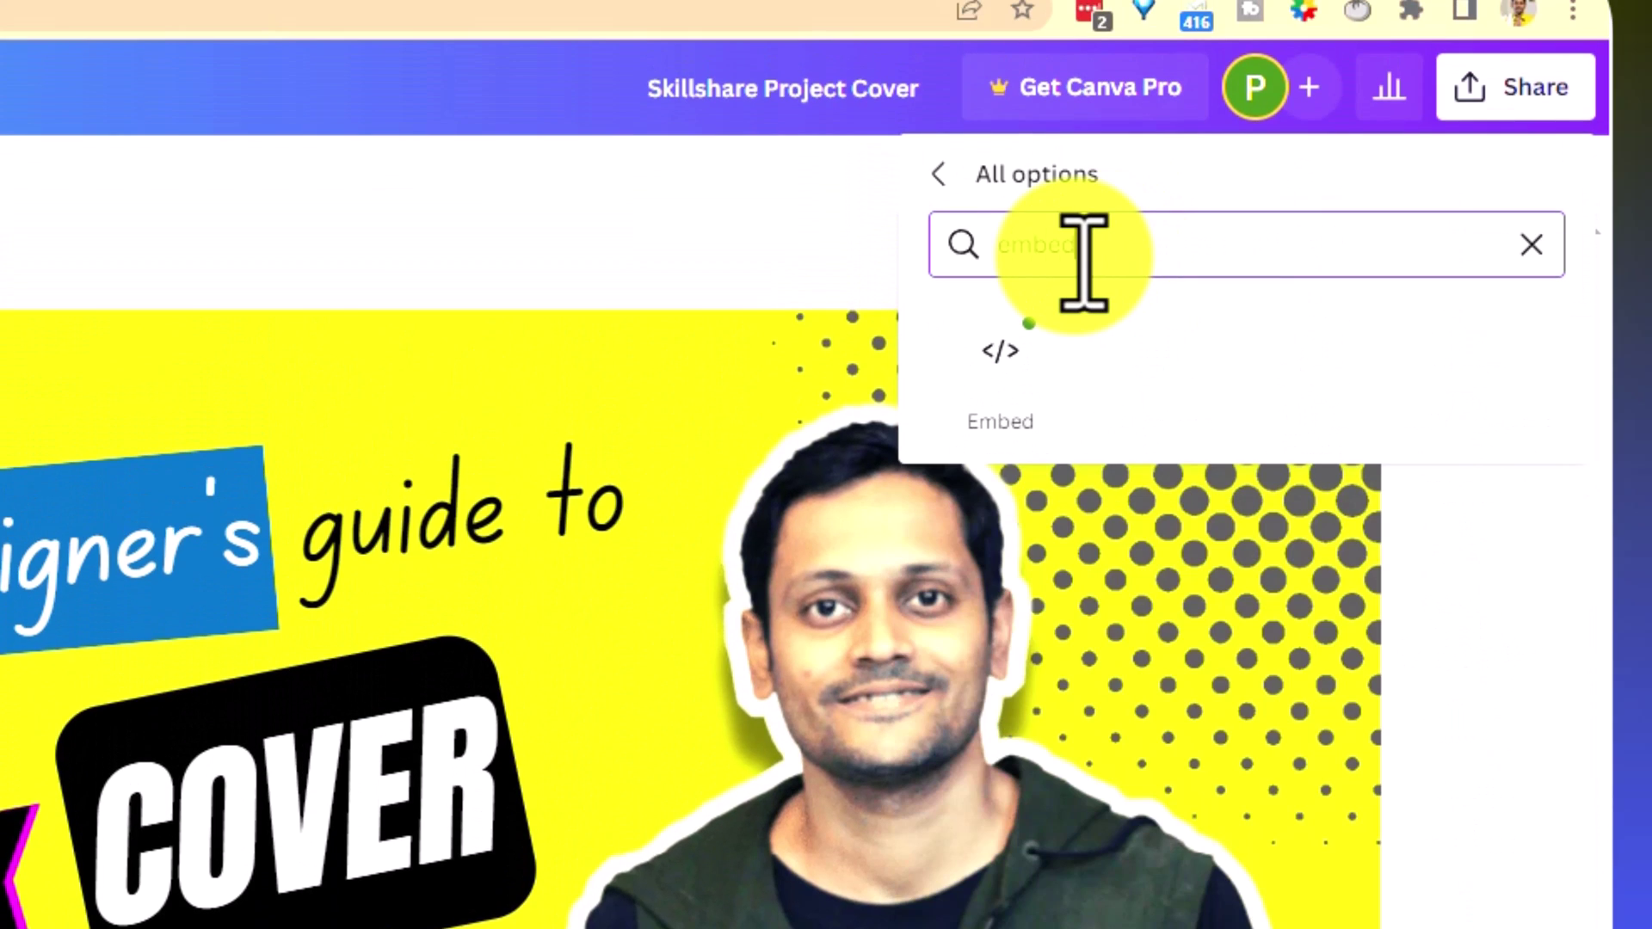
left_click(999, 378)
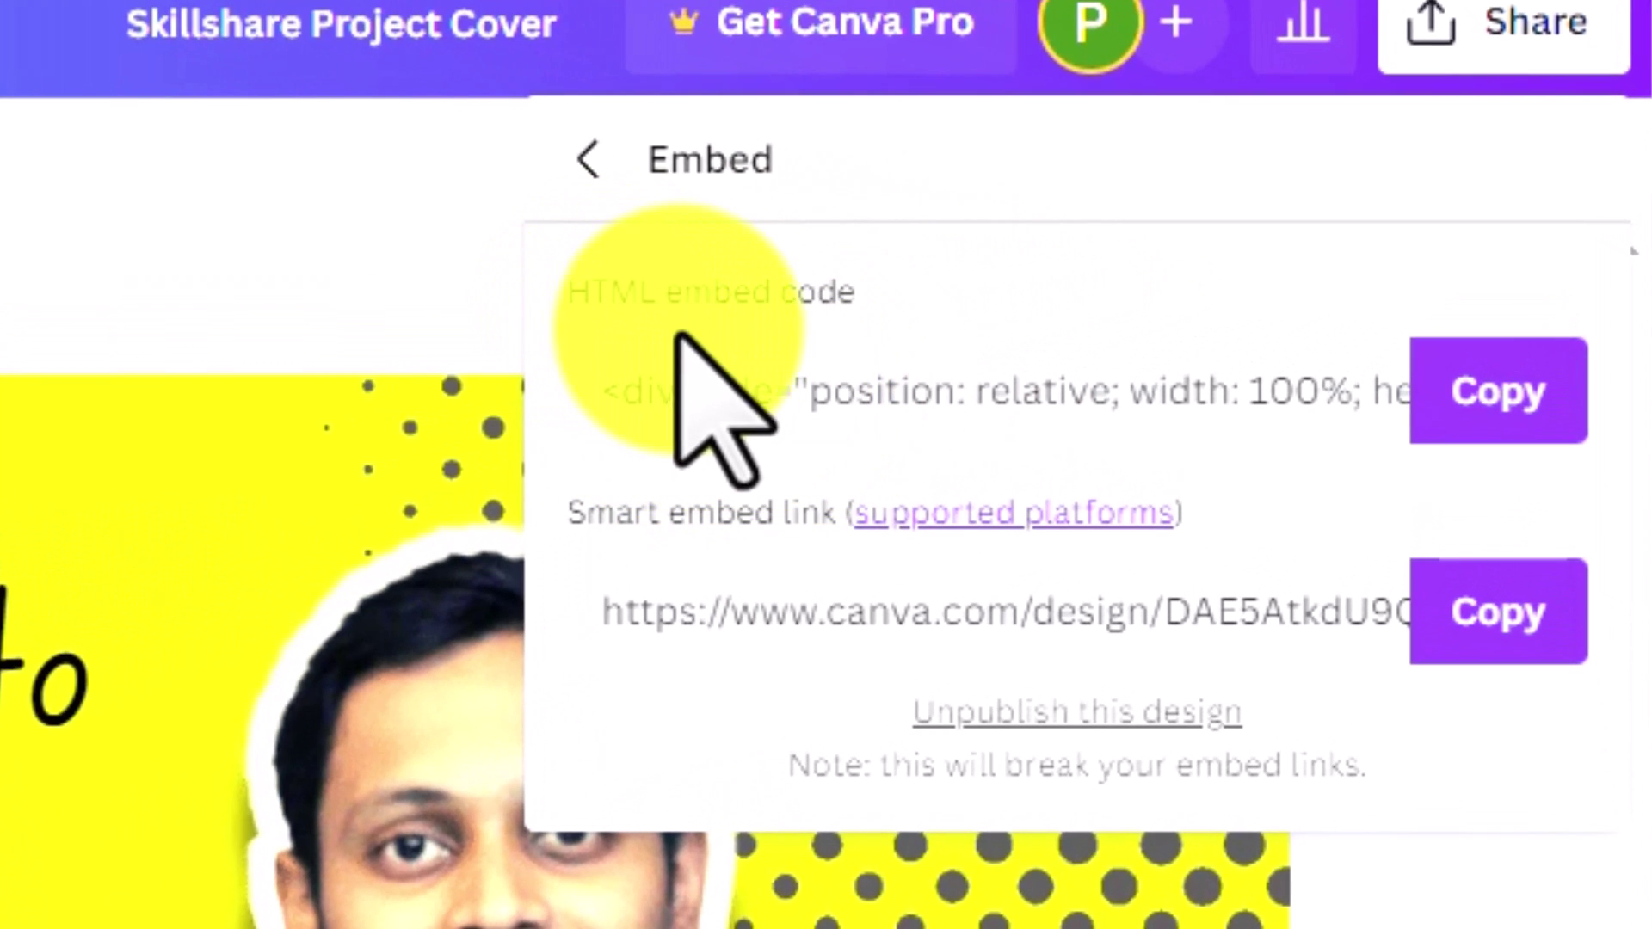
left_click(1514, 405)
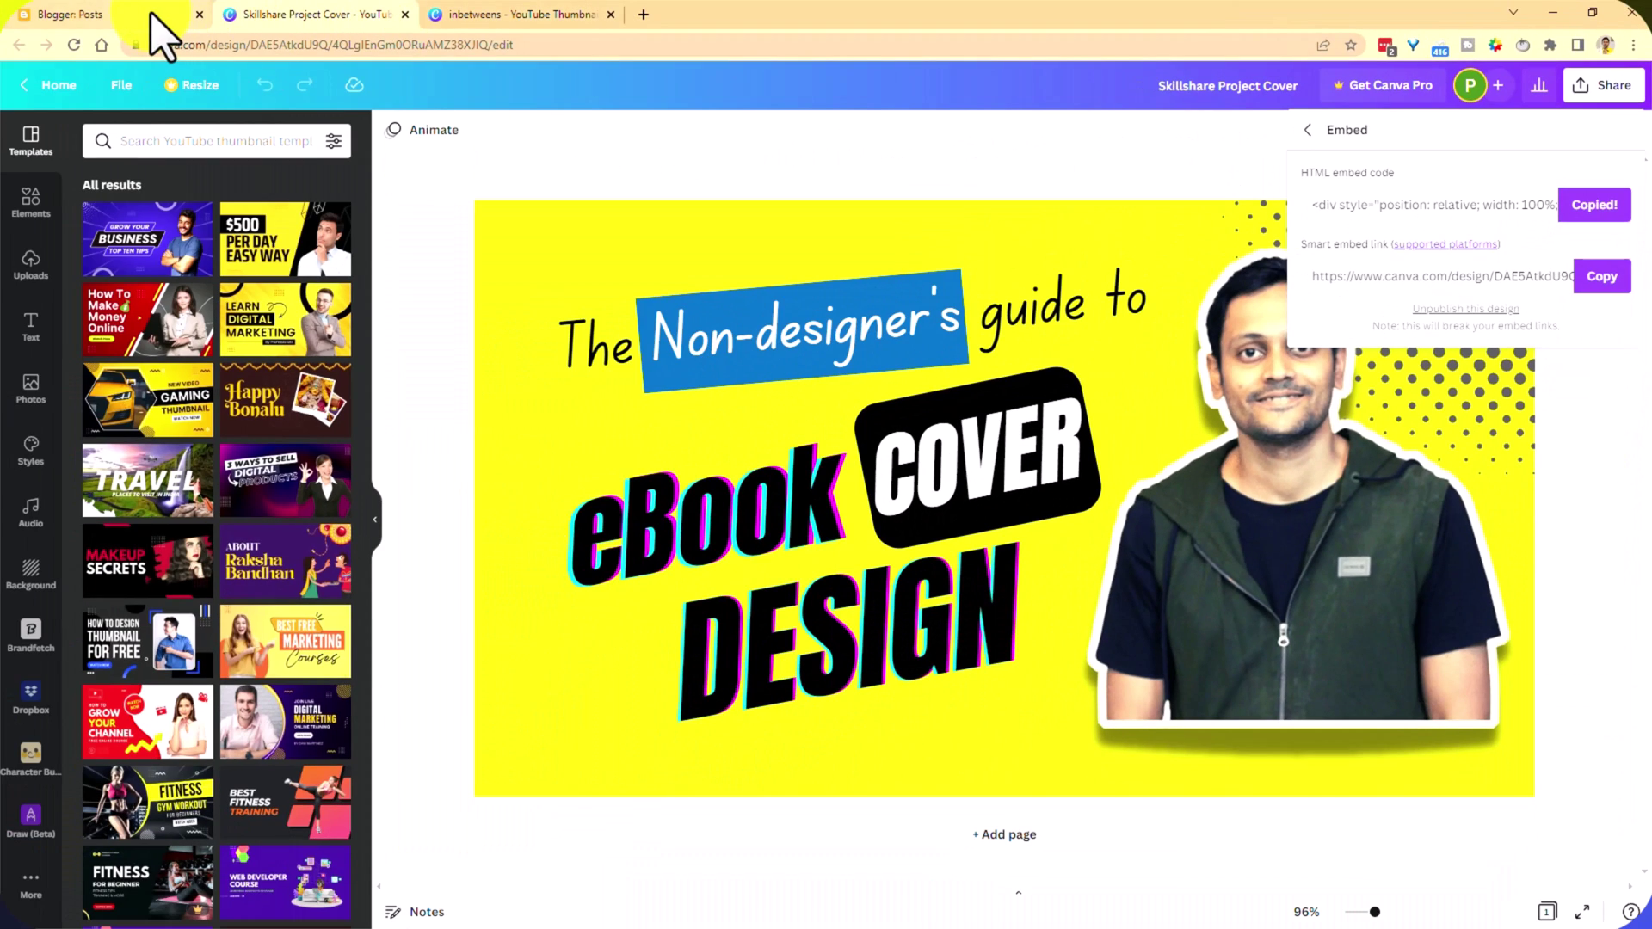
left_click(155, 15)
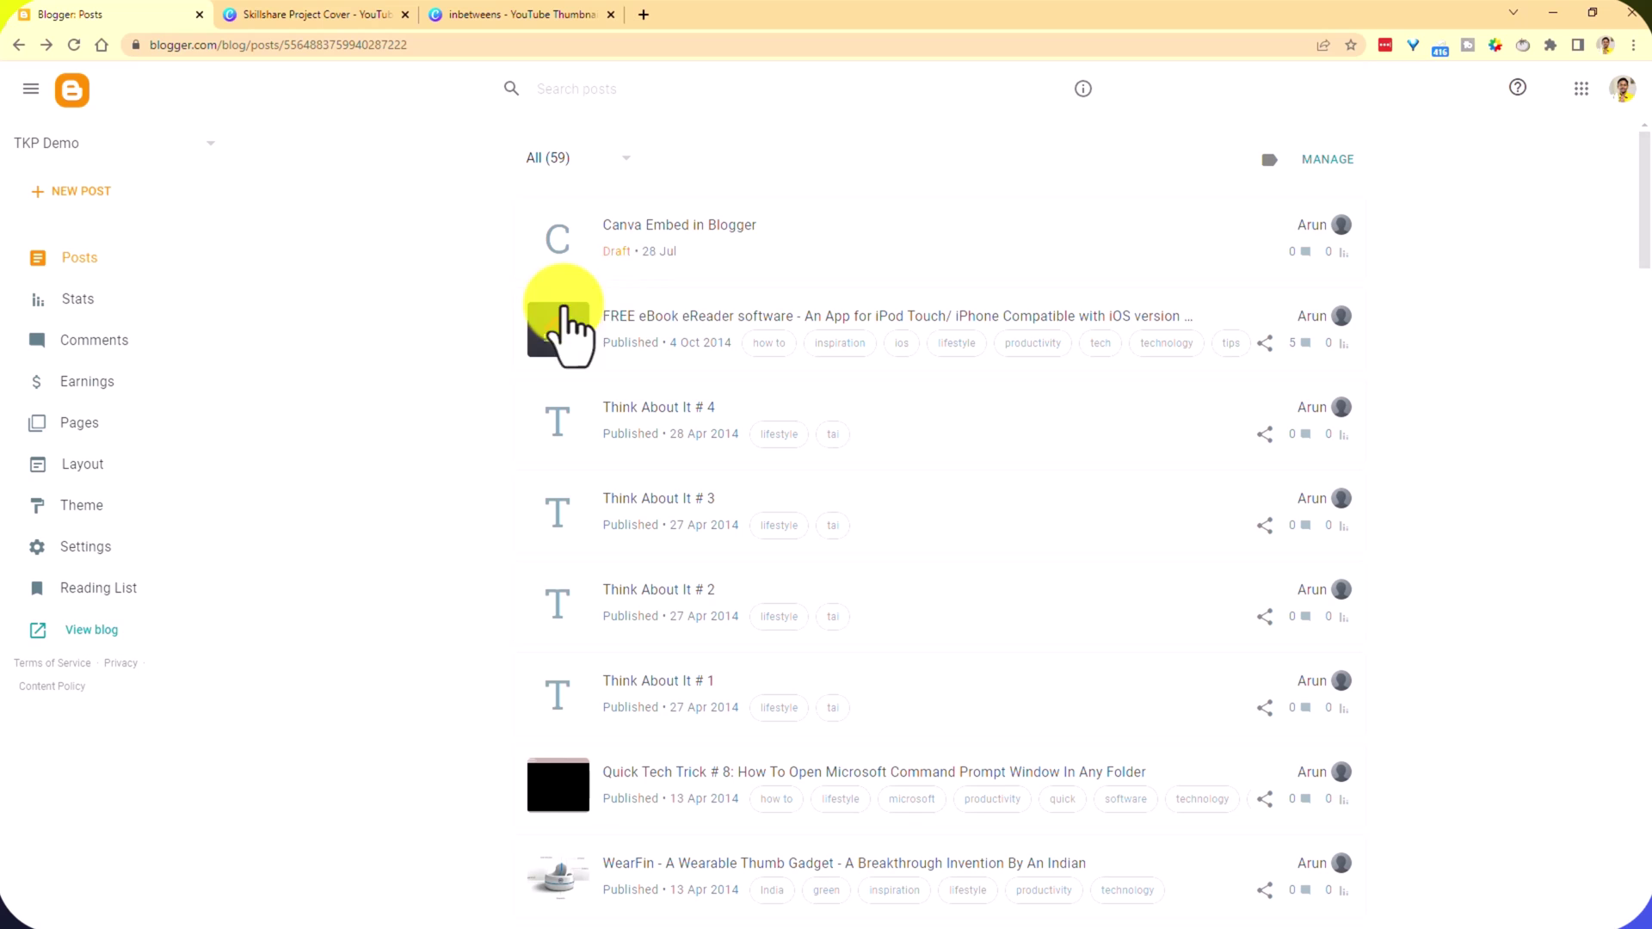
- Paste the Canva embed code into the 'Canva Embed in Blogger' post's HTML view and publish it
left_click(836, 243)
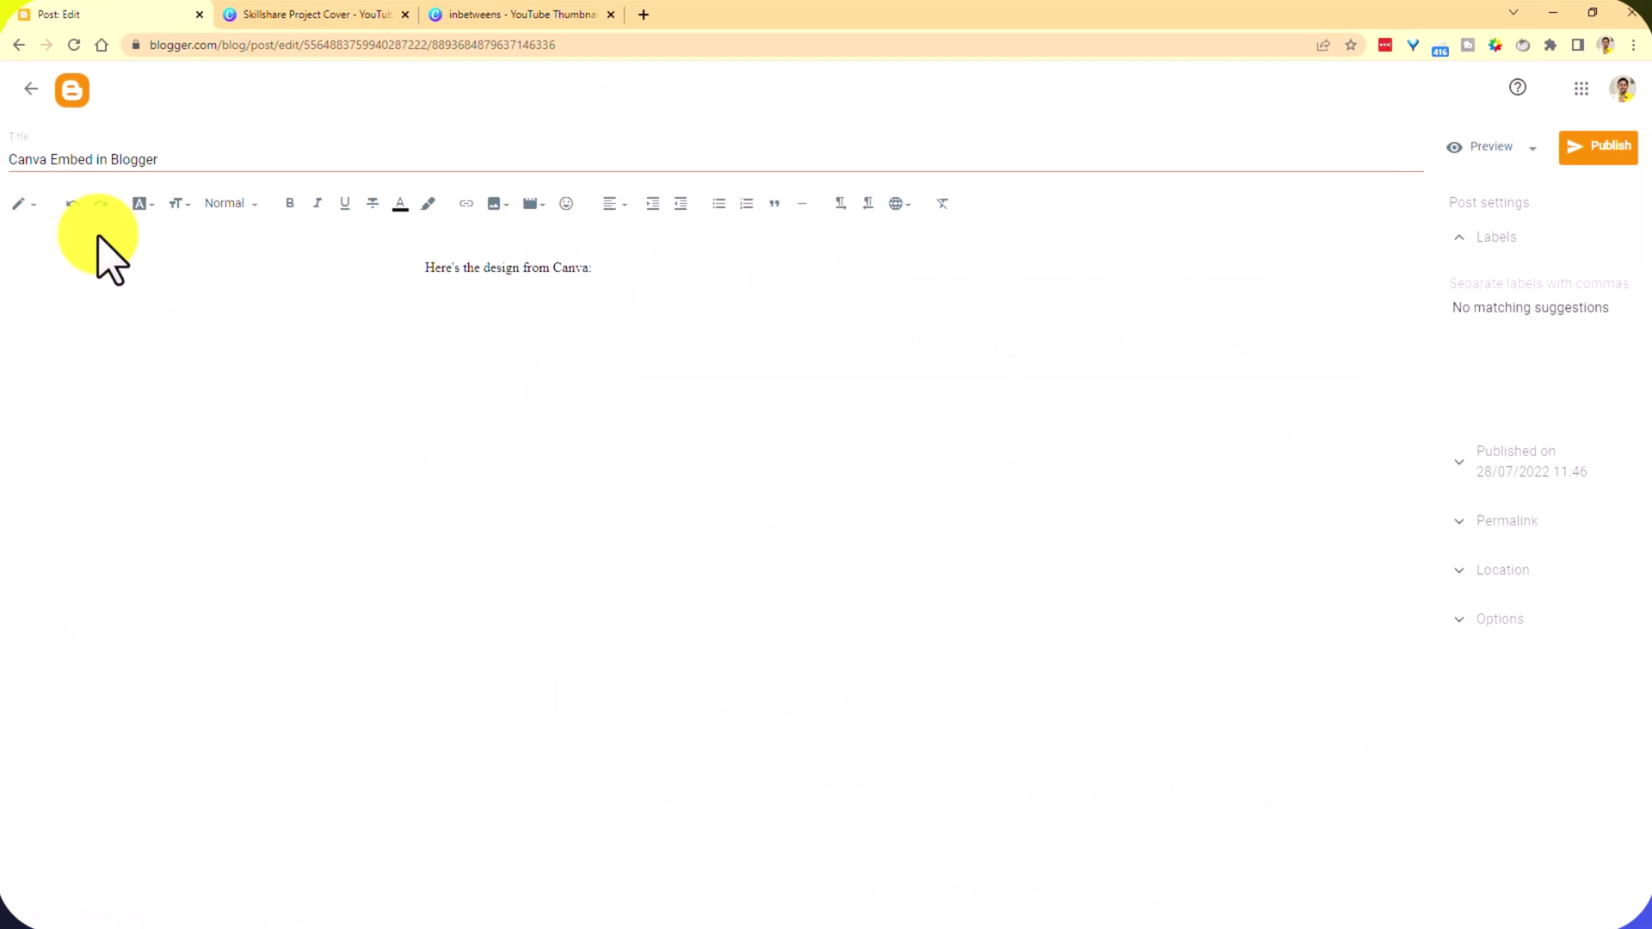
left_click(647, 304)
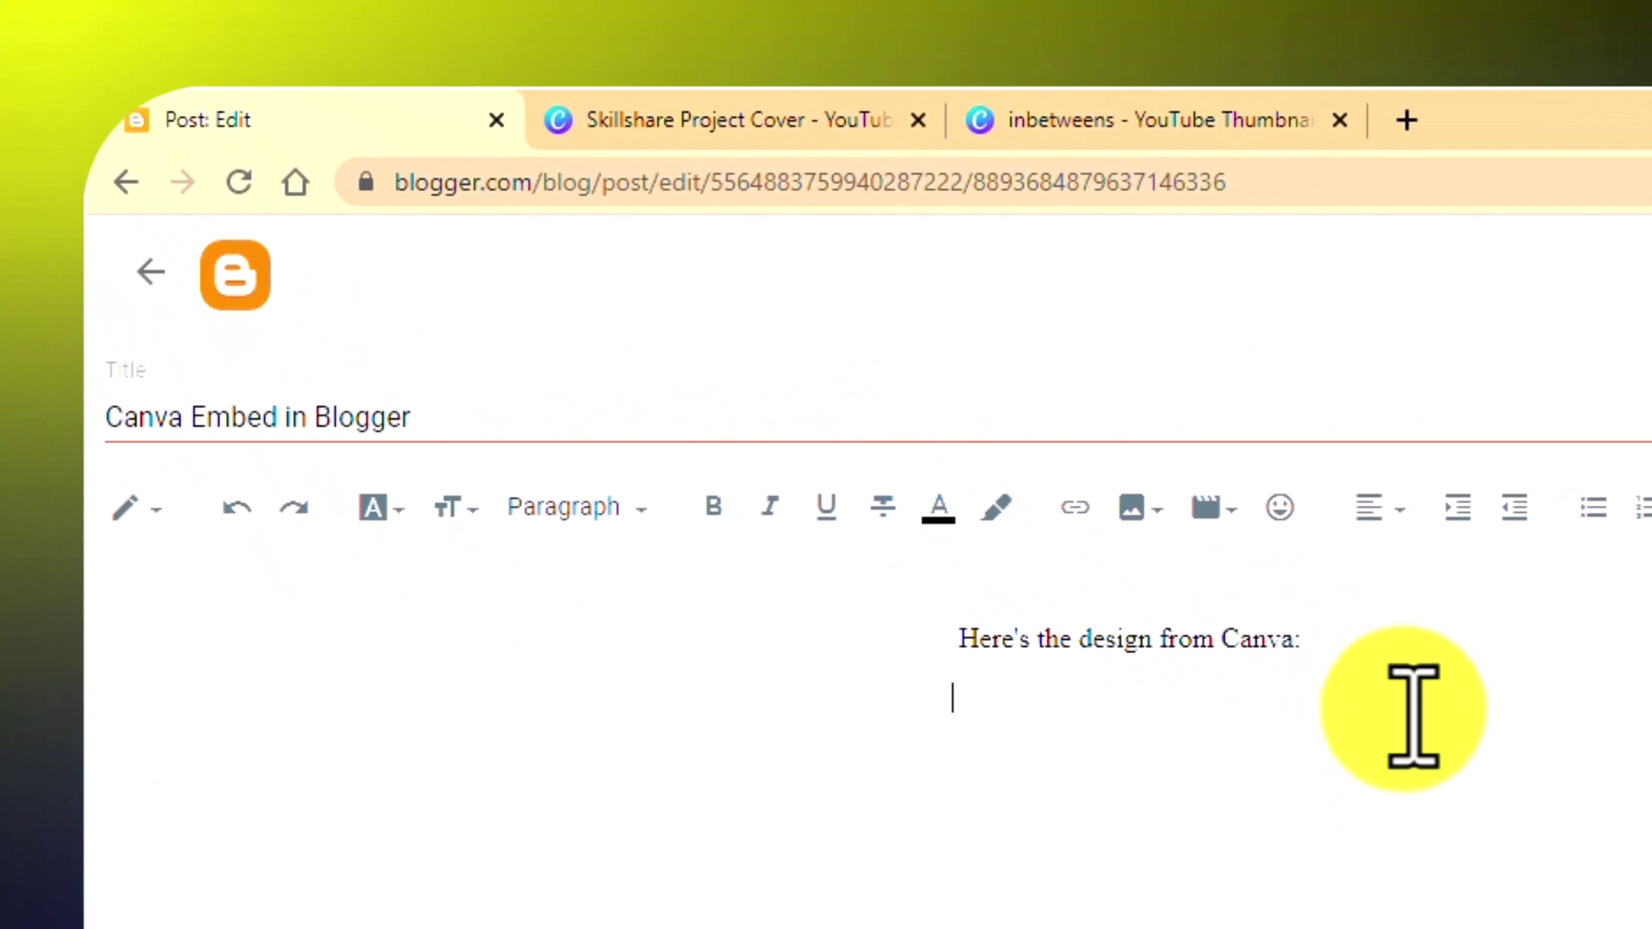
left_click(140, 515)
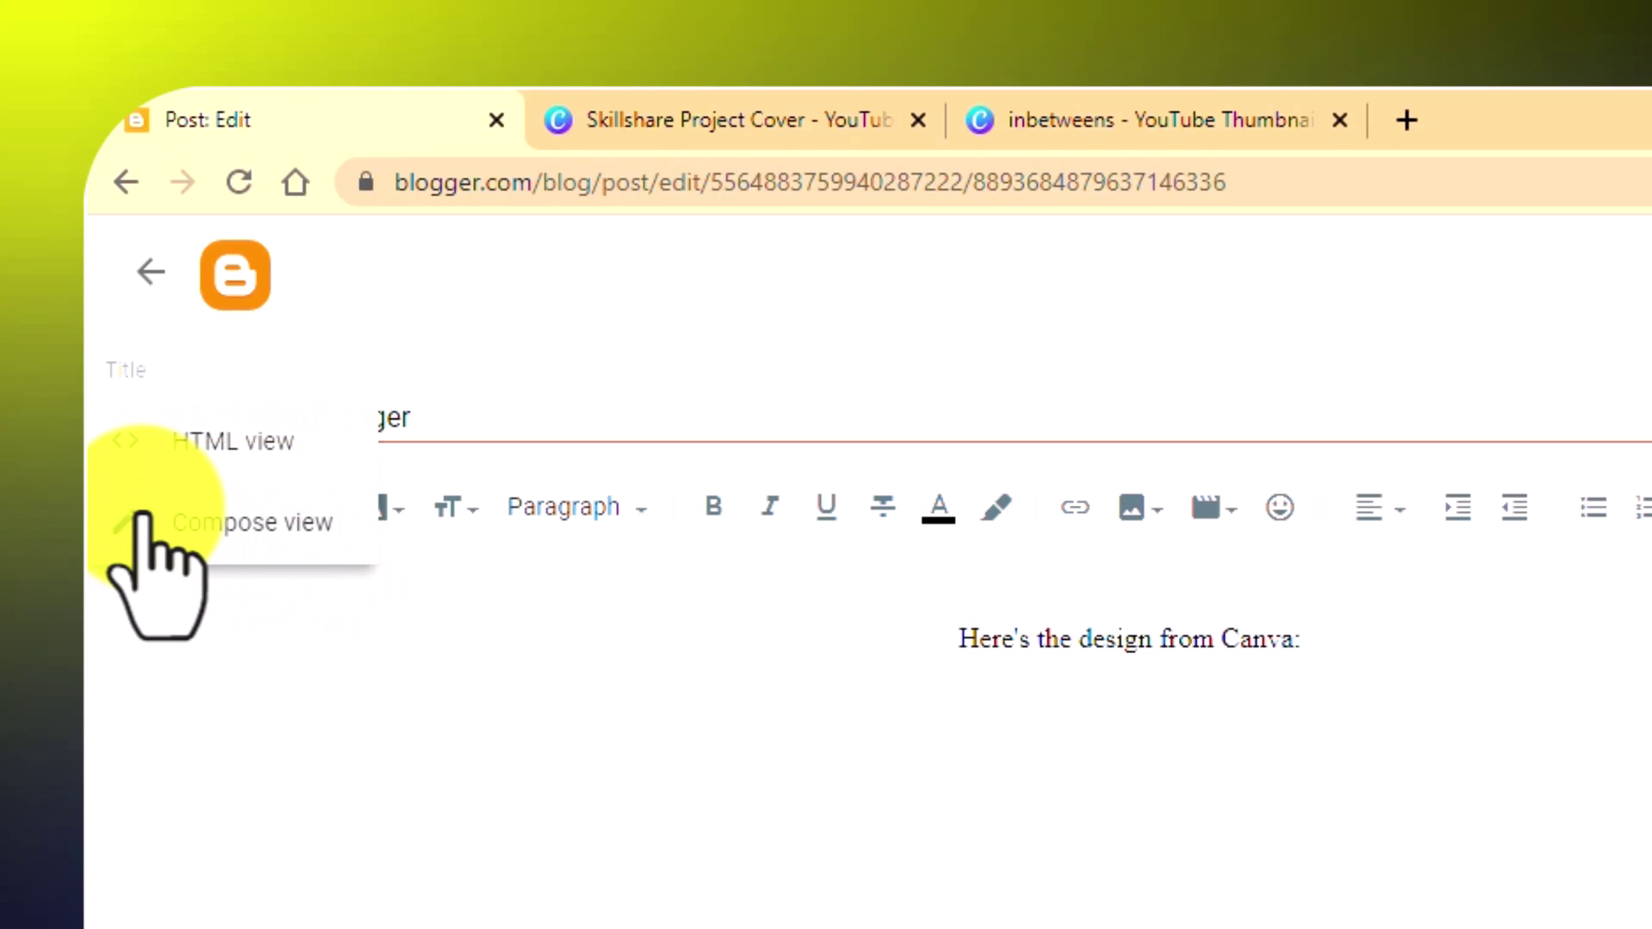
left_click(215, 443)
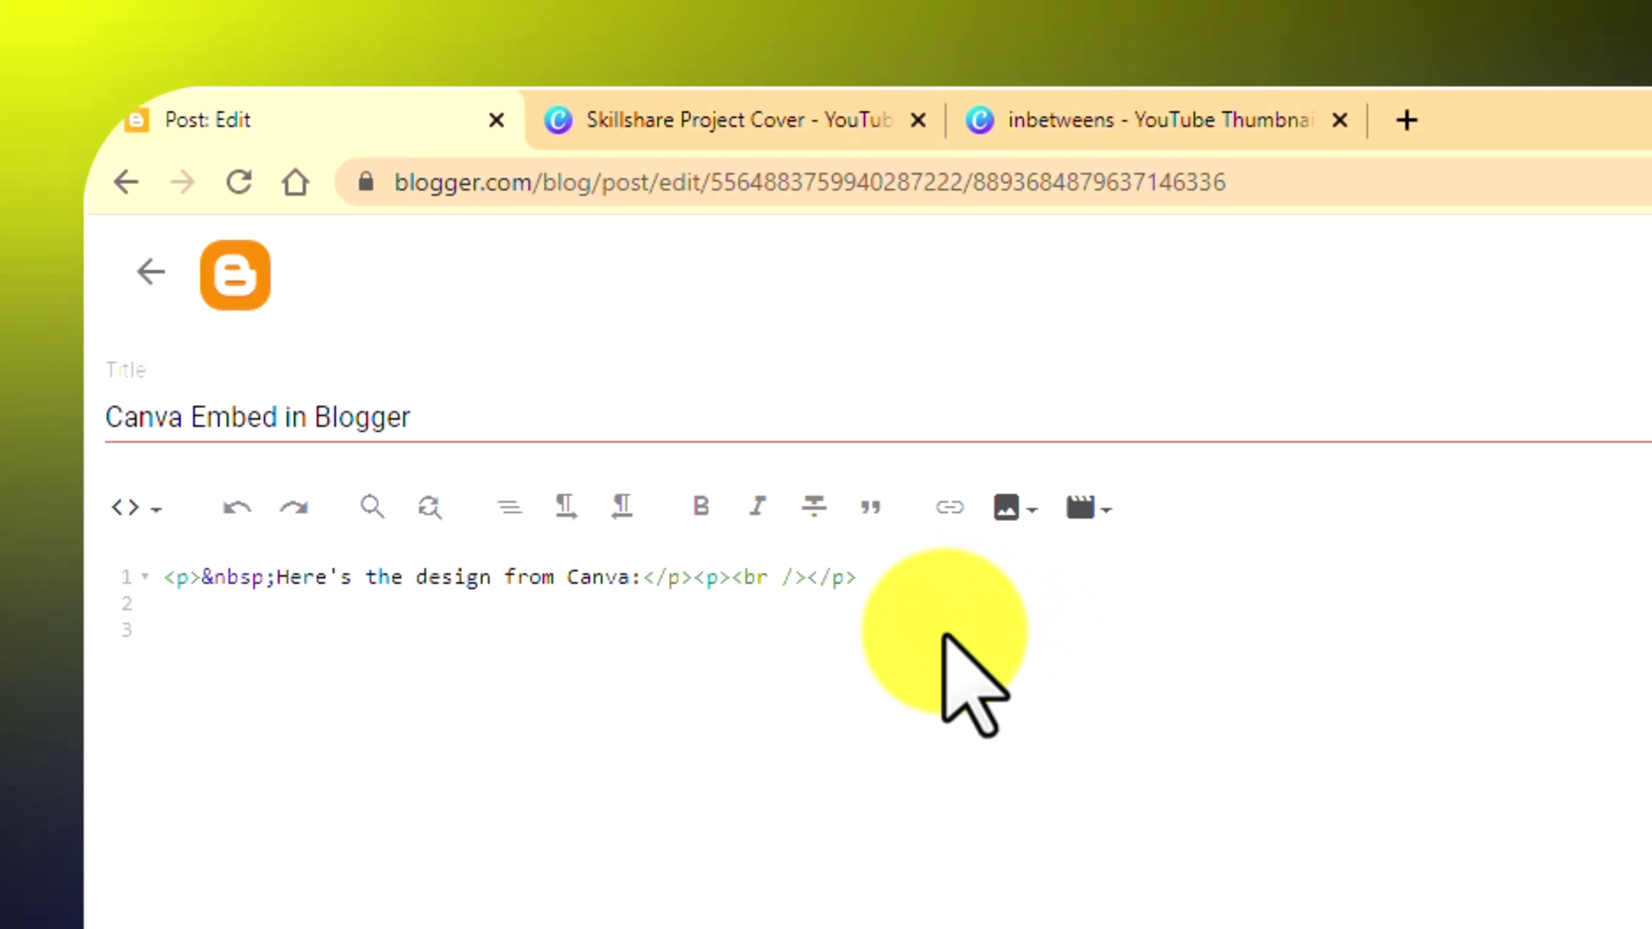
key("ctrl+v")
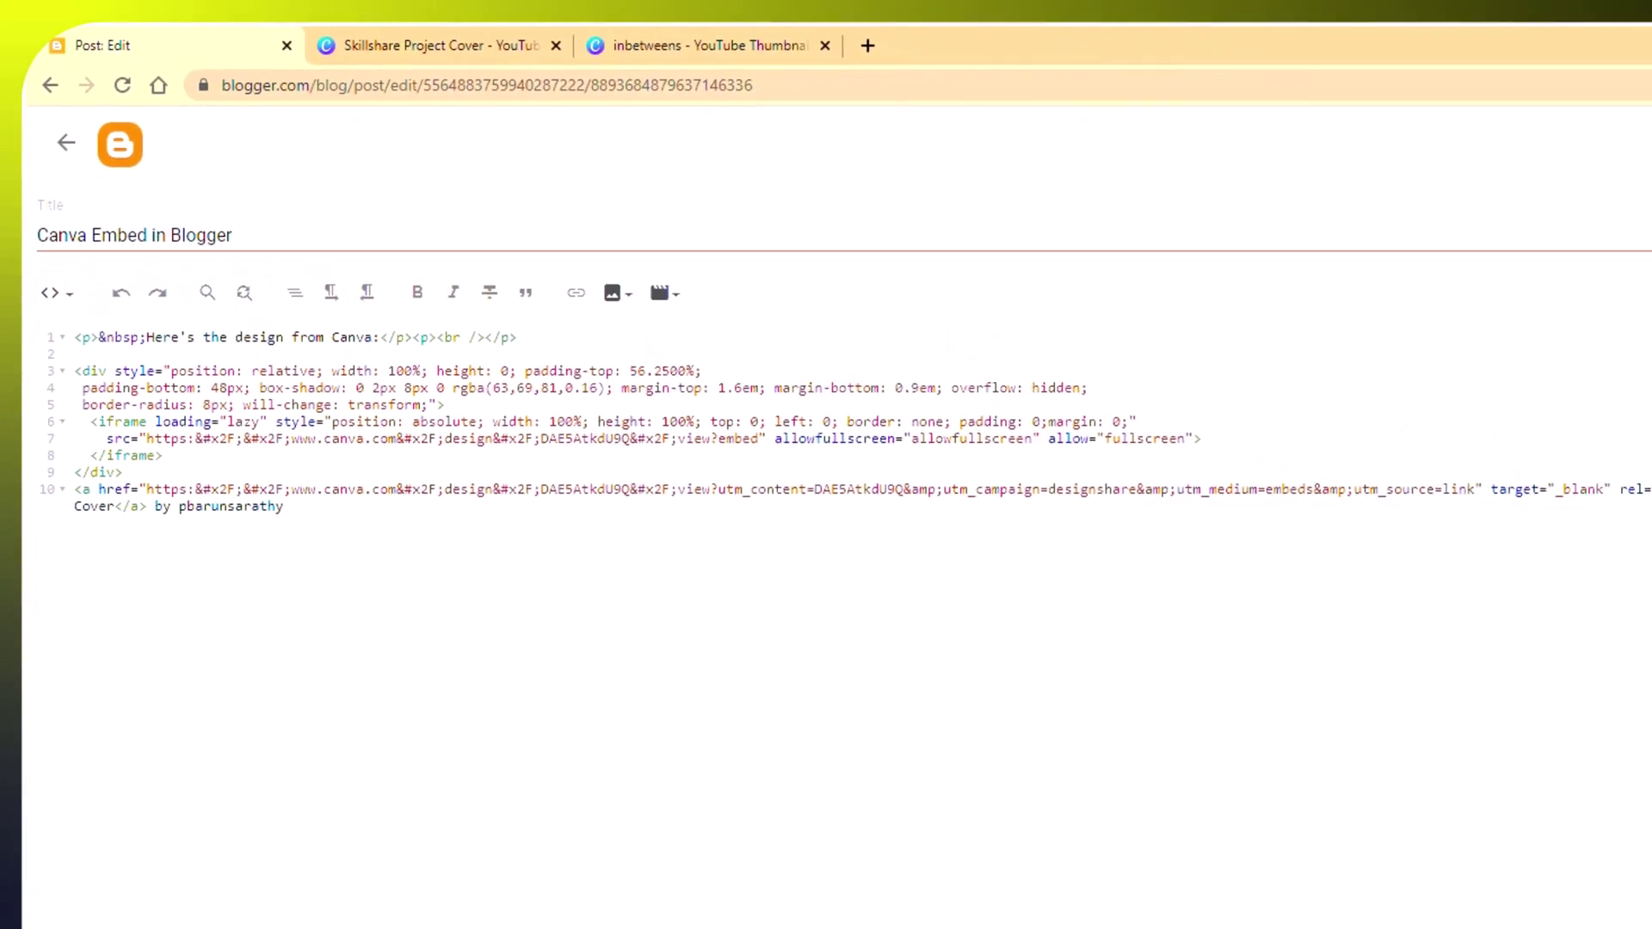
left_click(1594, 155)
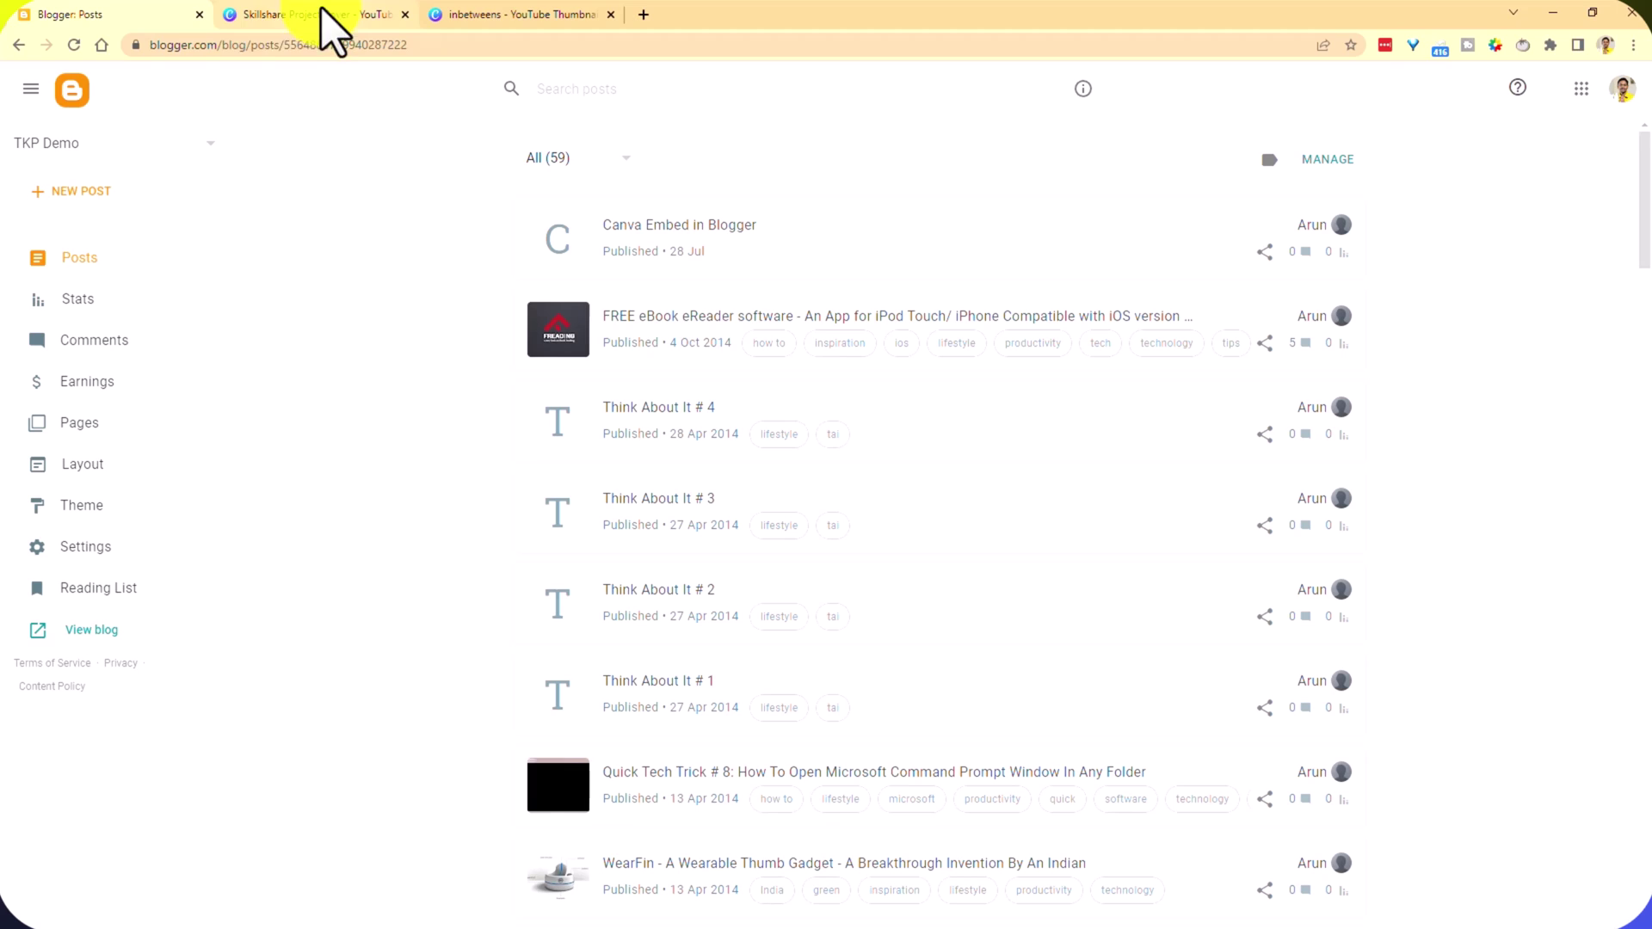
- View the published post with the embedded eBook cover on the live blog
mouse_move(1199, 265)
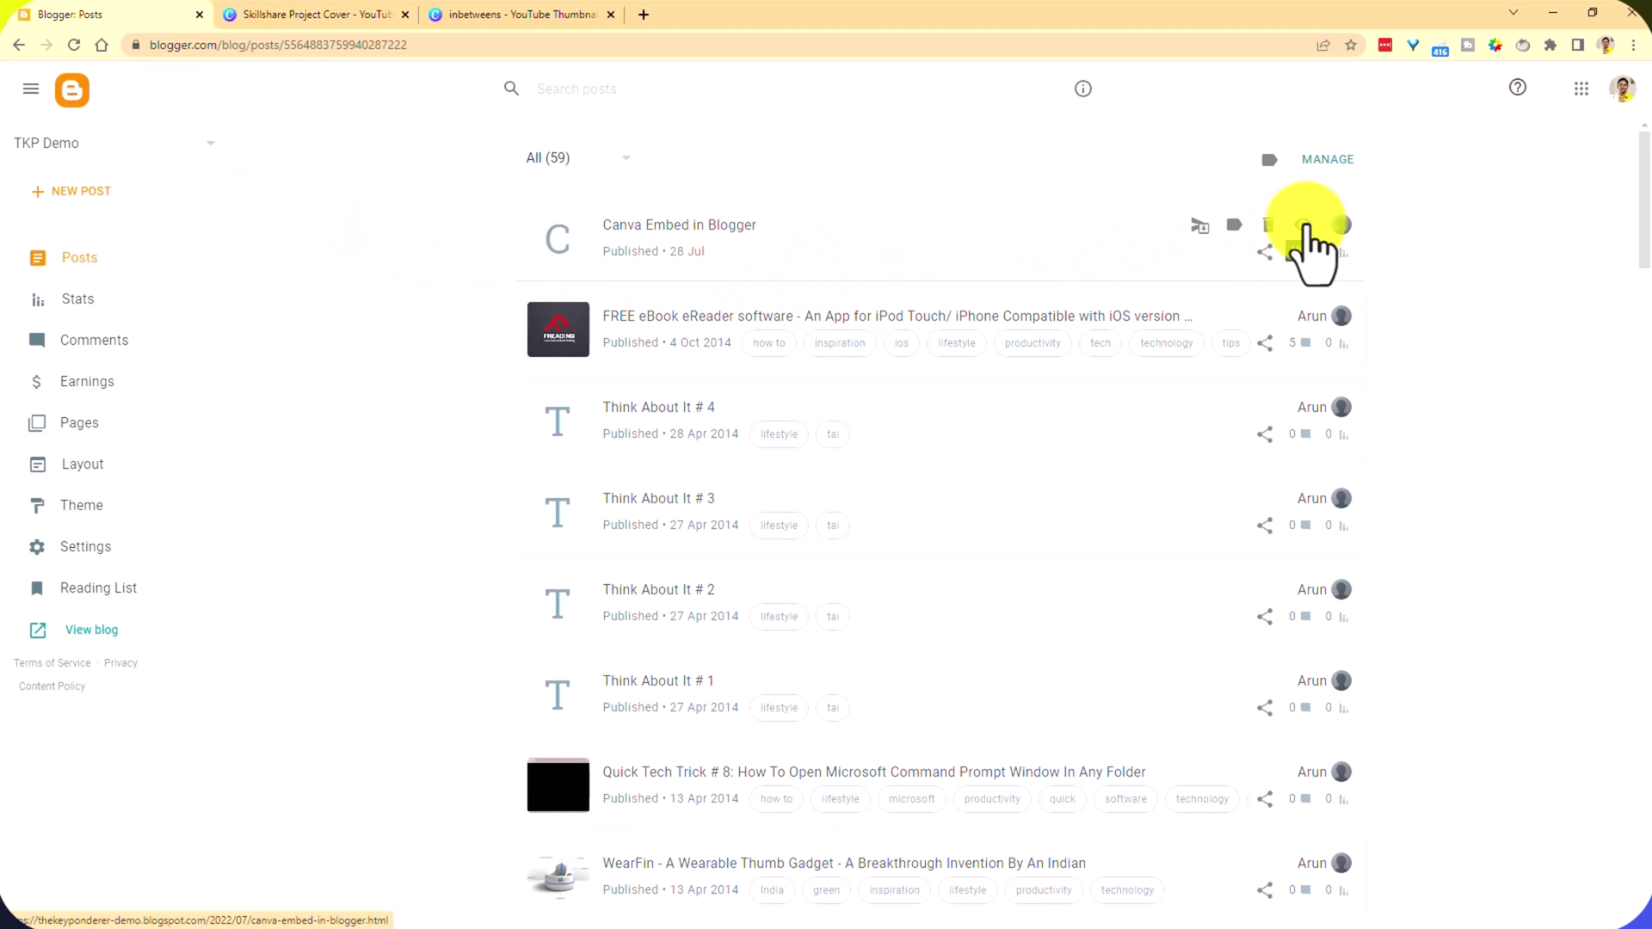
left_click(1305, 227)
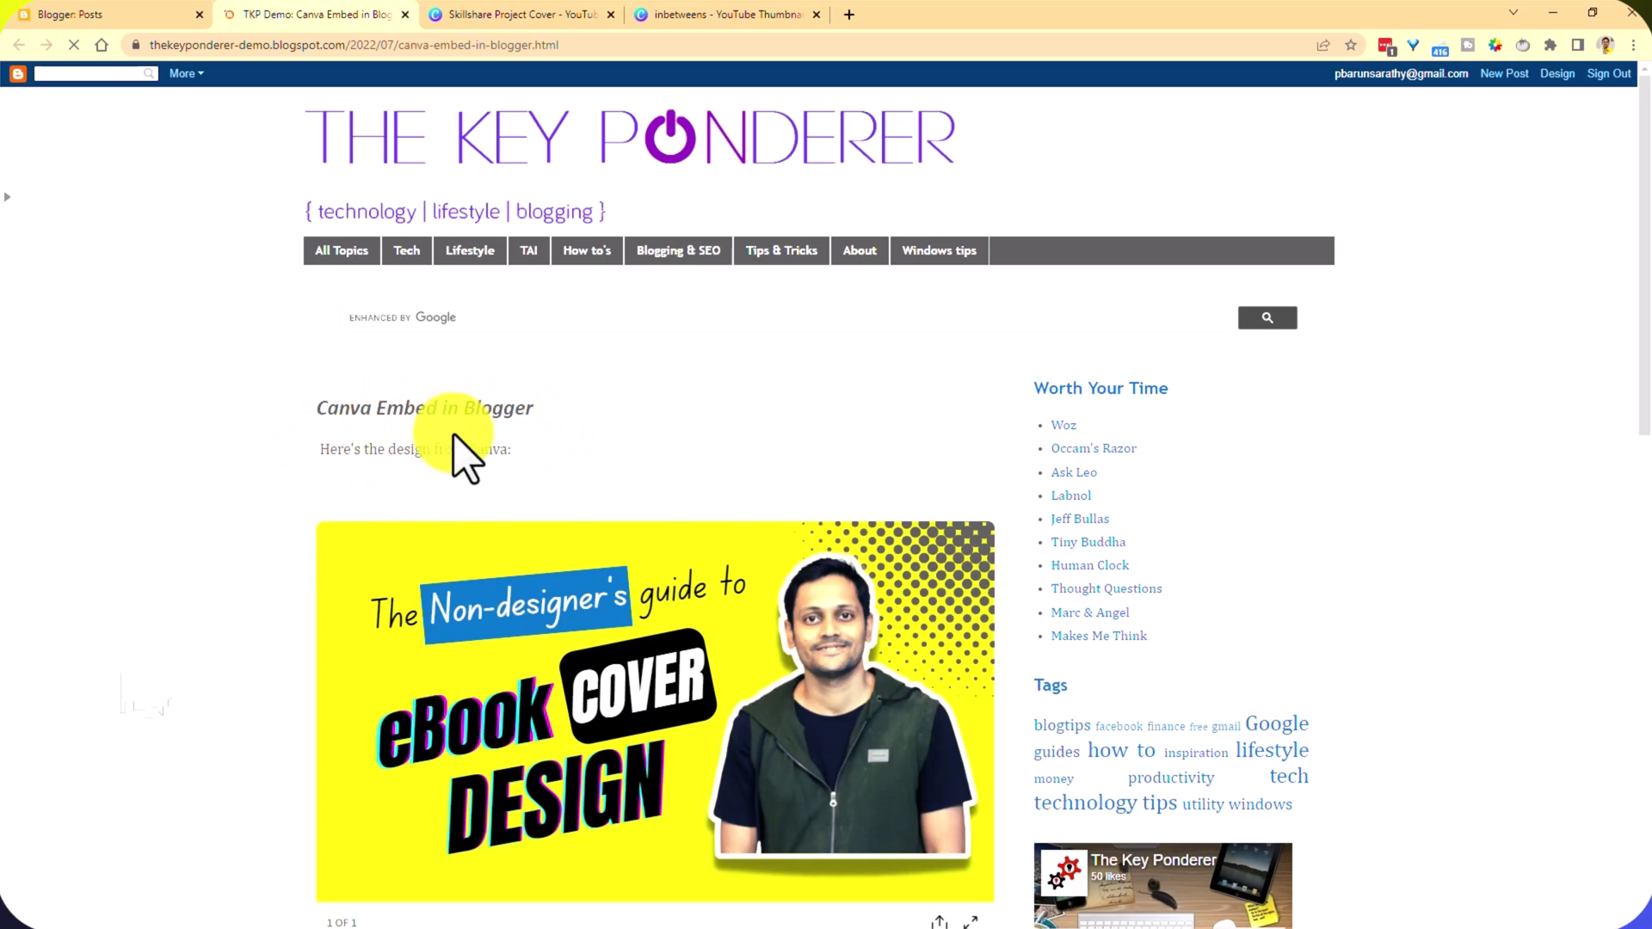
scroll(662, 521, "down", 2)
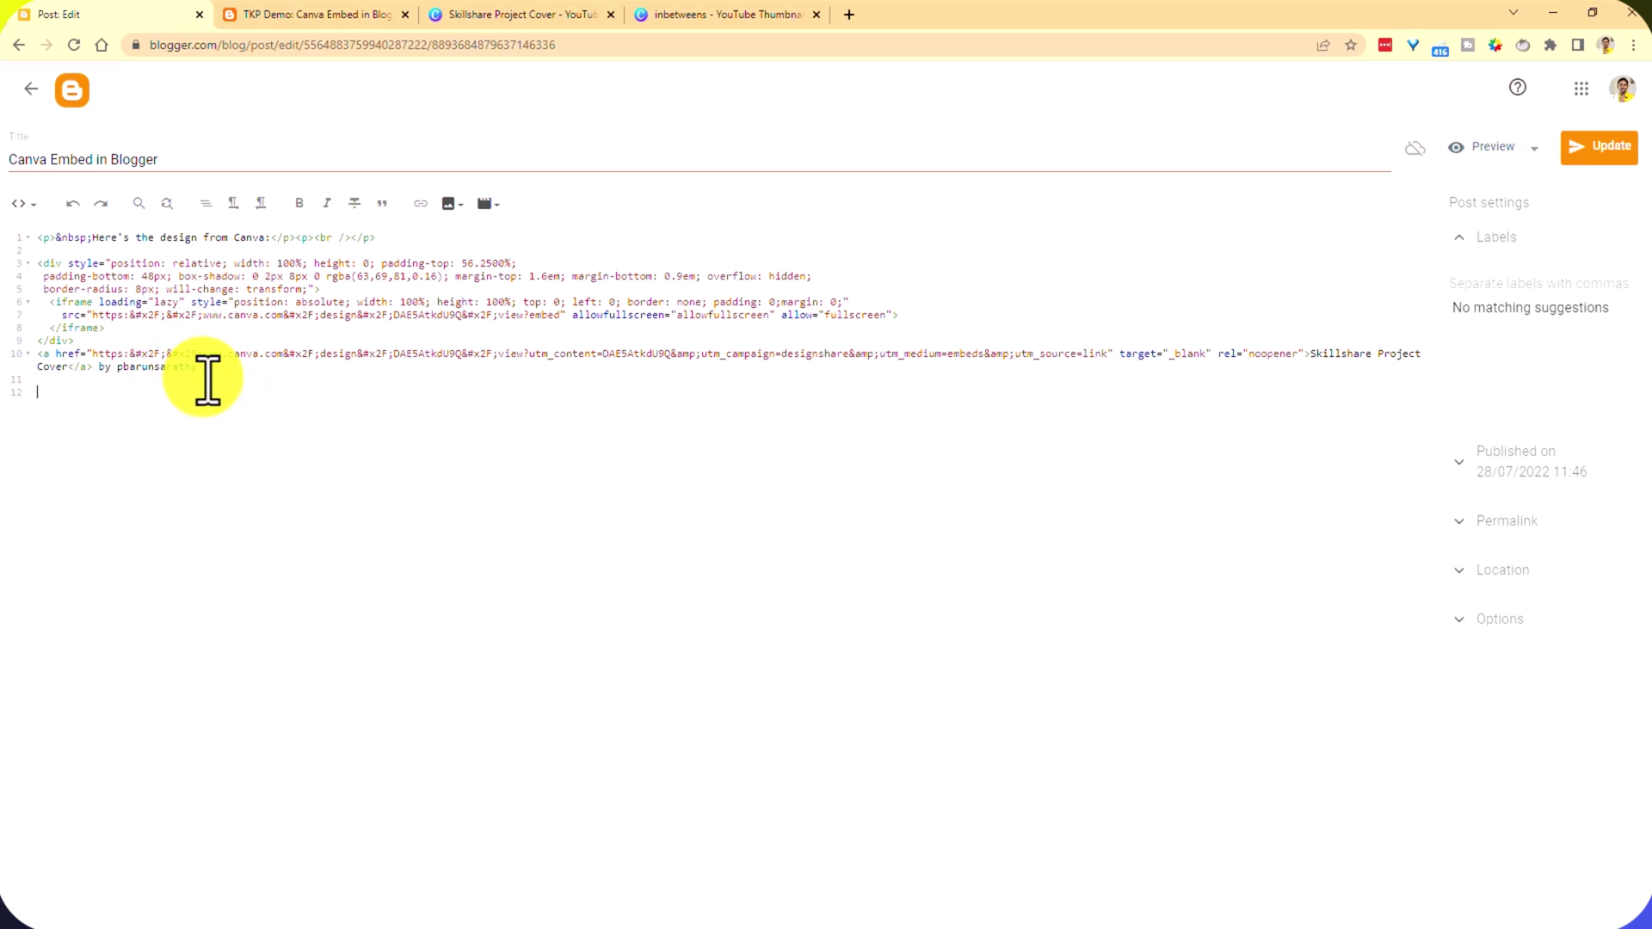
- Delete the old Skillshare cover embed code (lines 3–11) from the post's HTML
left_click_drag(232, 399, 33, 269)
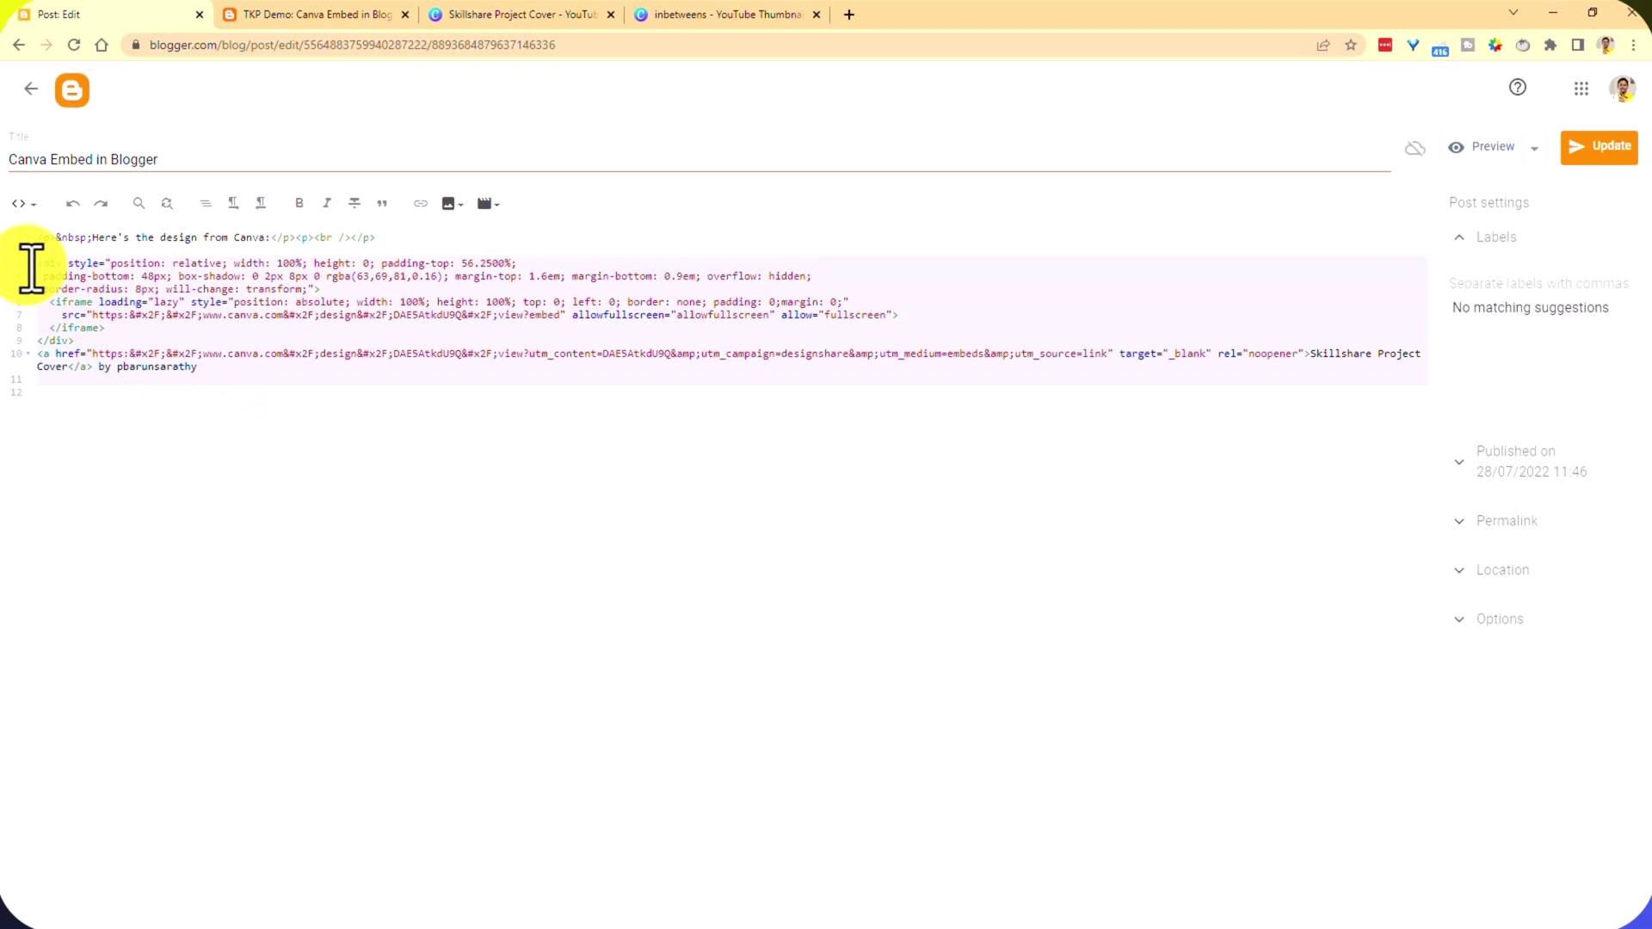
key("Delete")
left_click(701, 16)
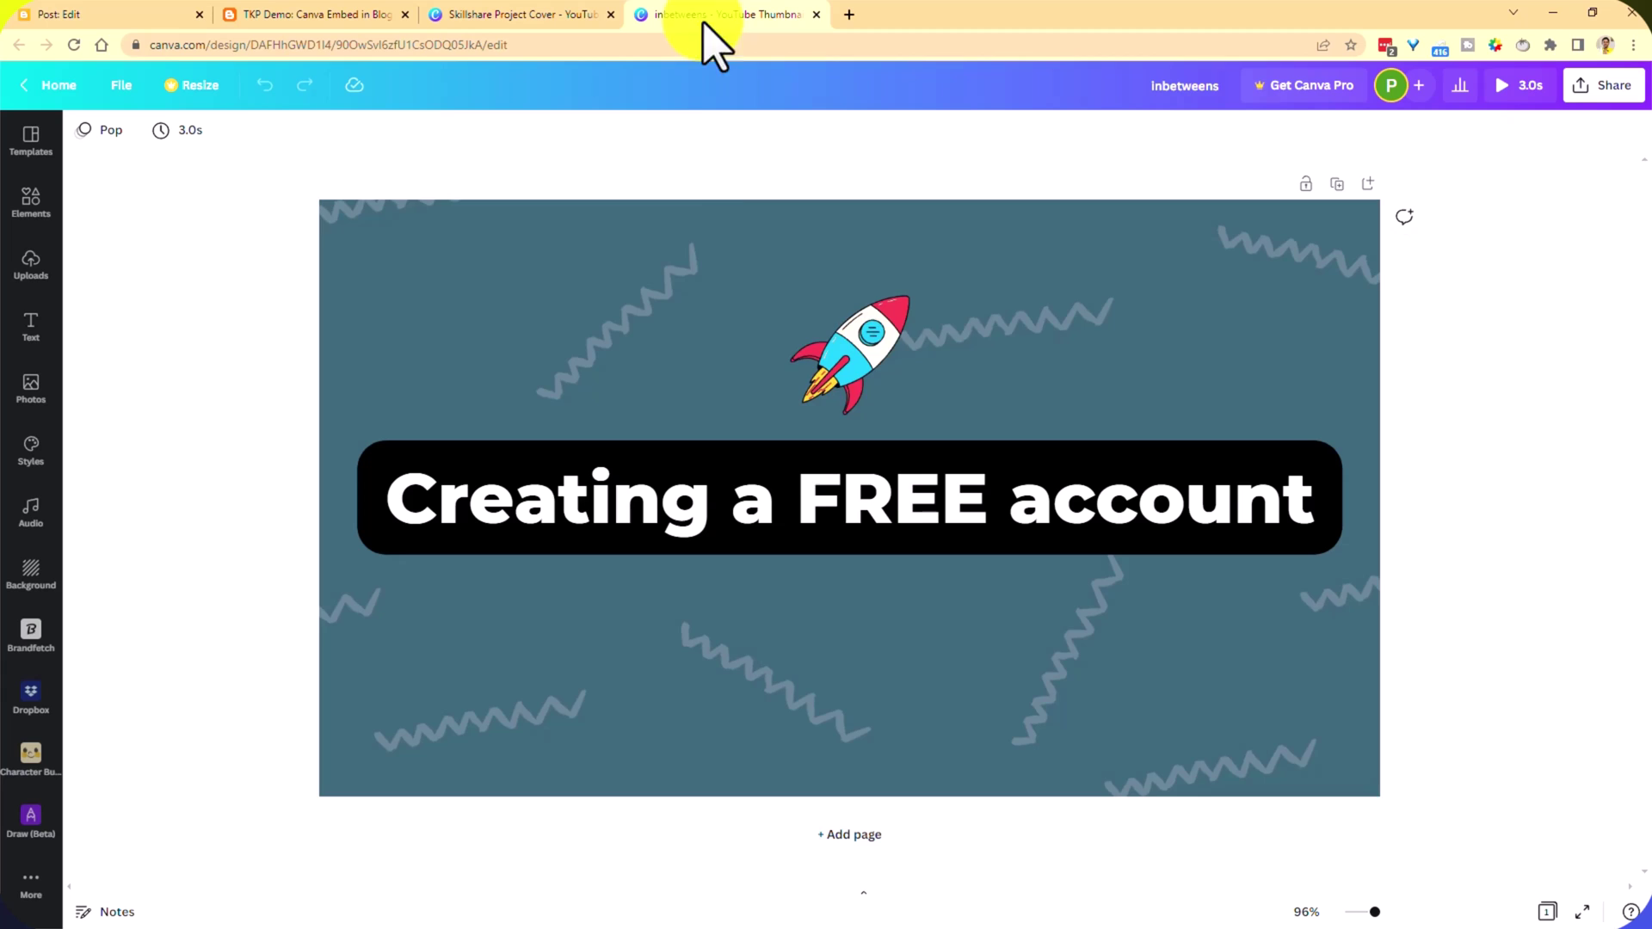
- Copy the inbetweens design's HTML embed code from Canva's Embed share option
left_click(1602, 85)
left_click(1360, 642)
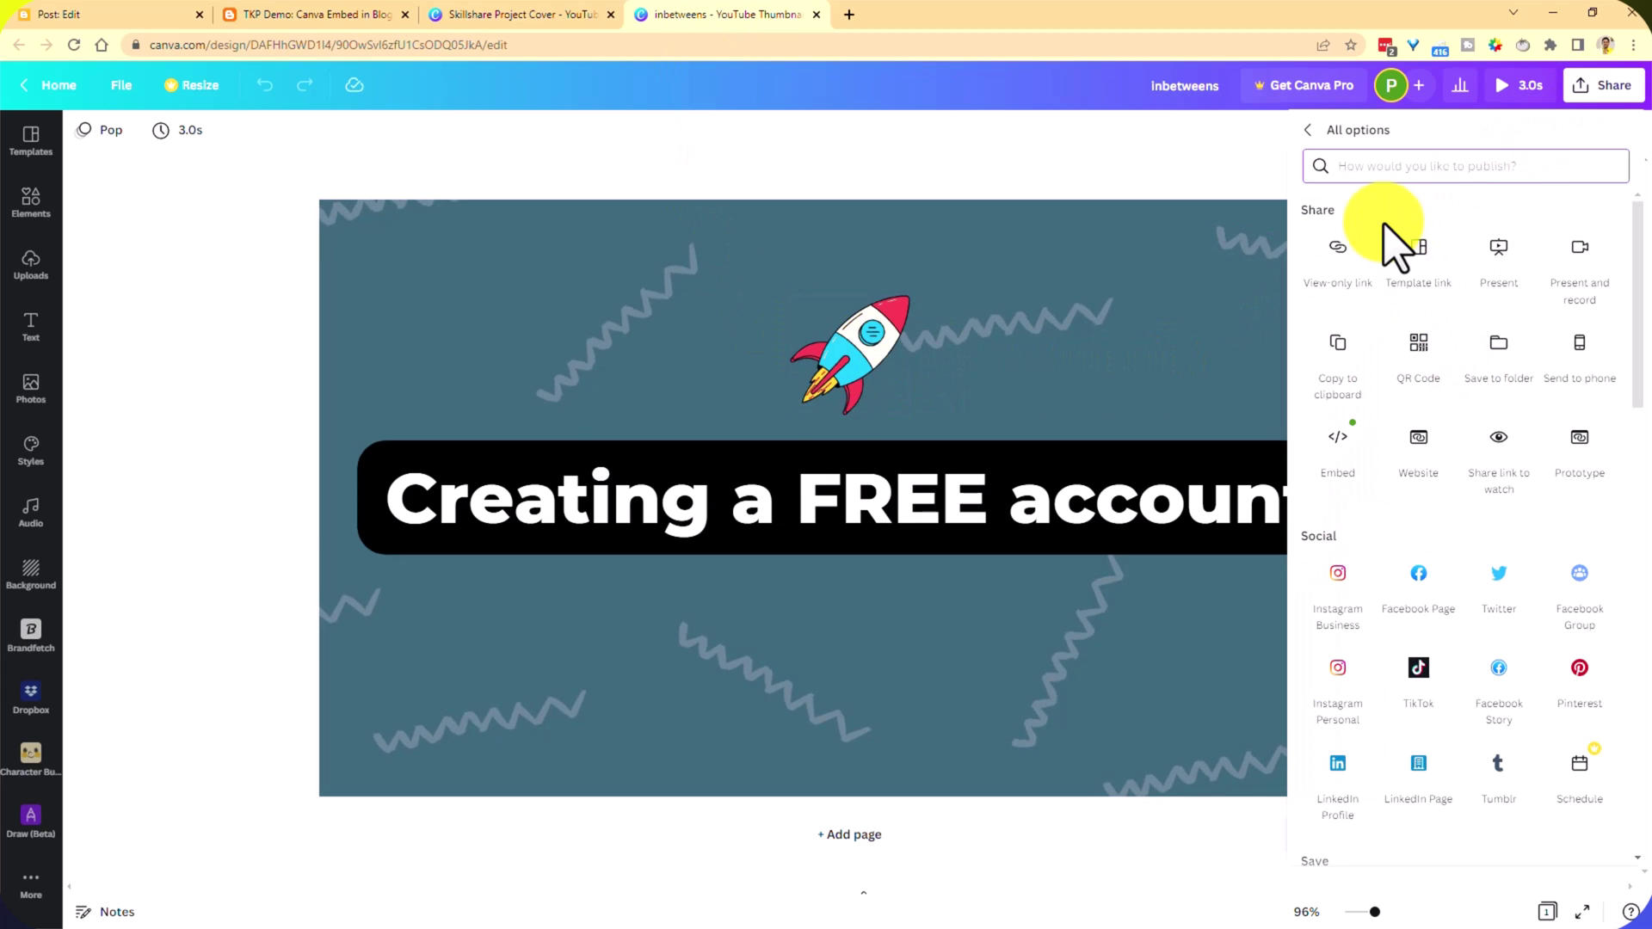
left_click(1381, 172)
type("embed")
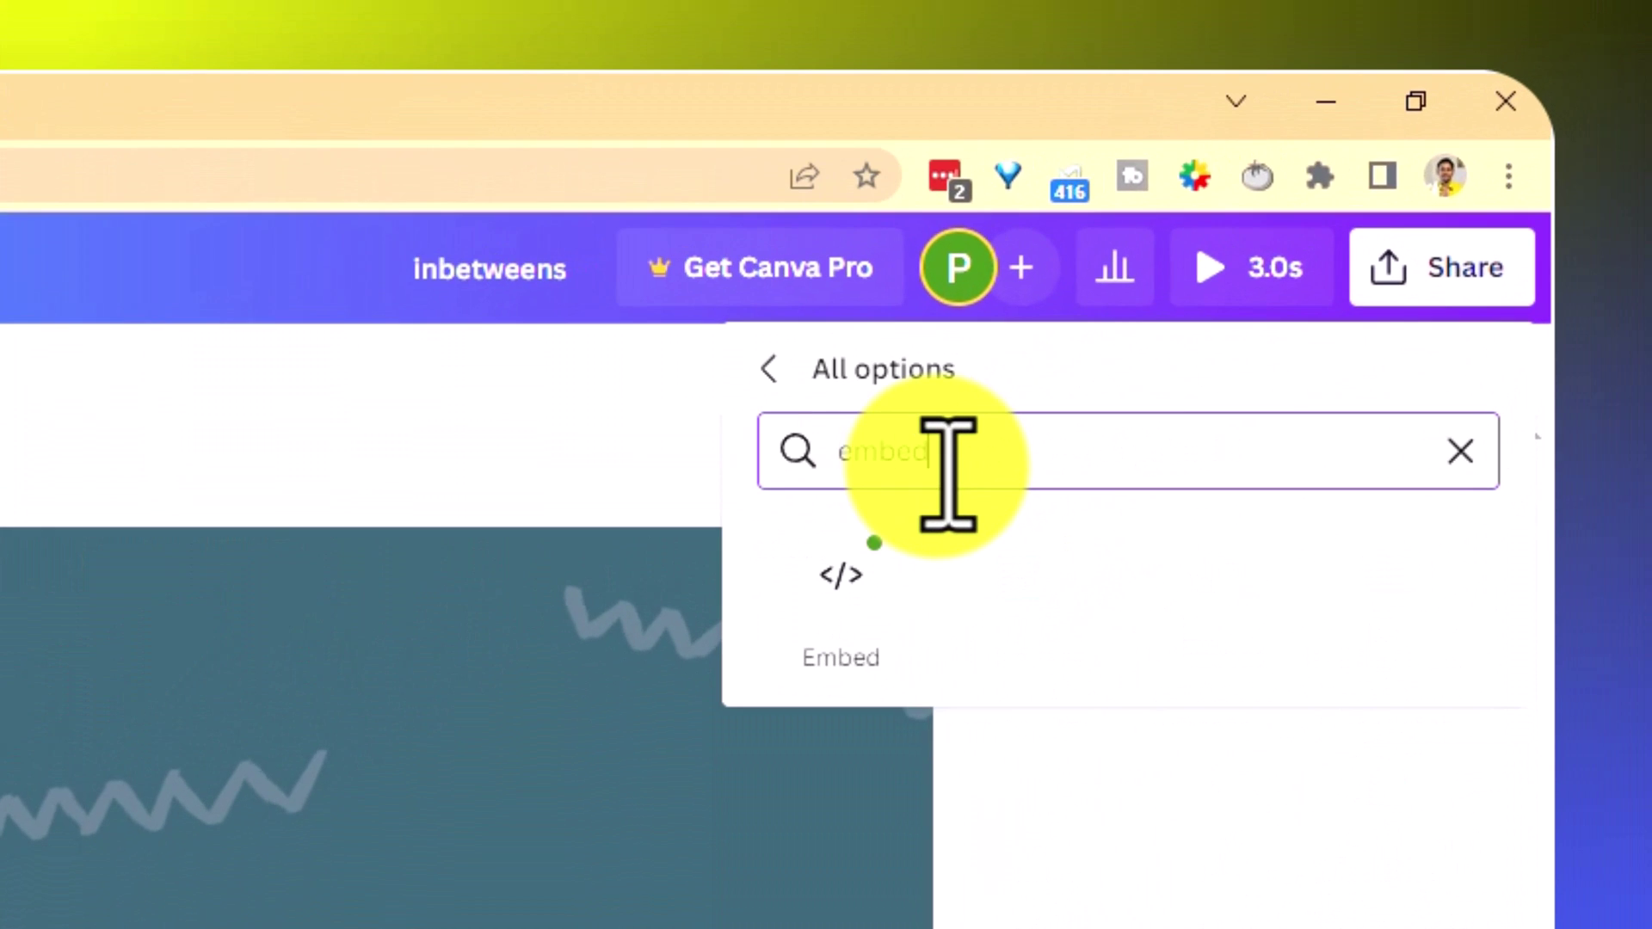
left_click(848, 585)
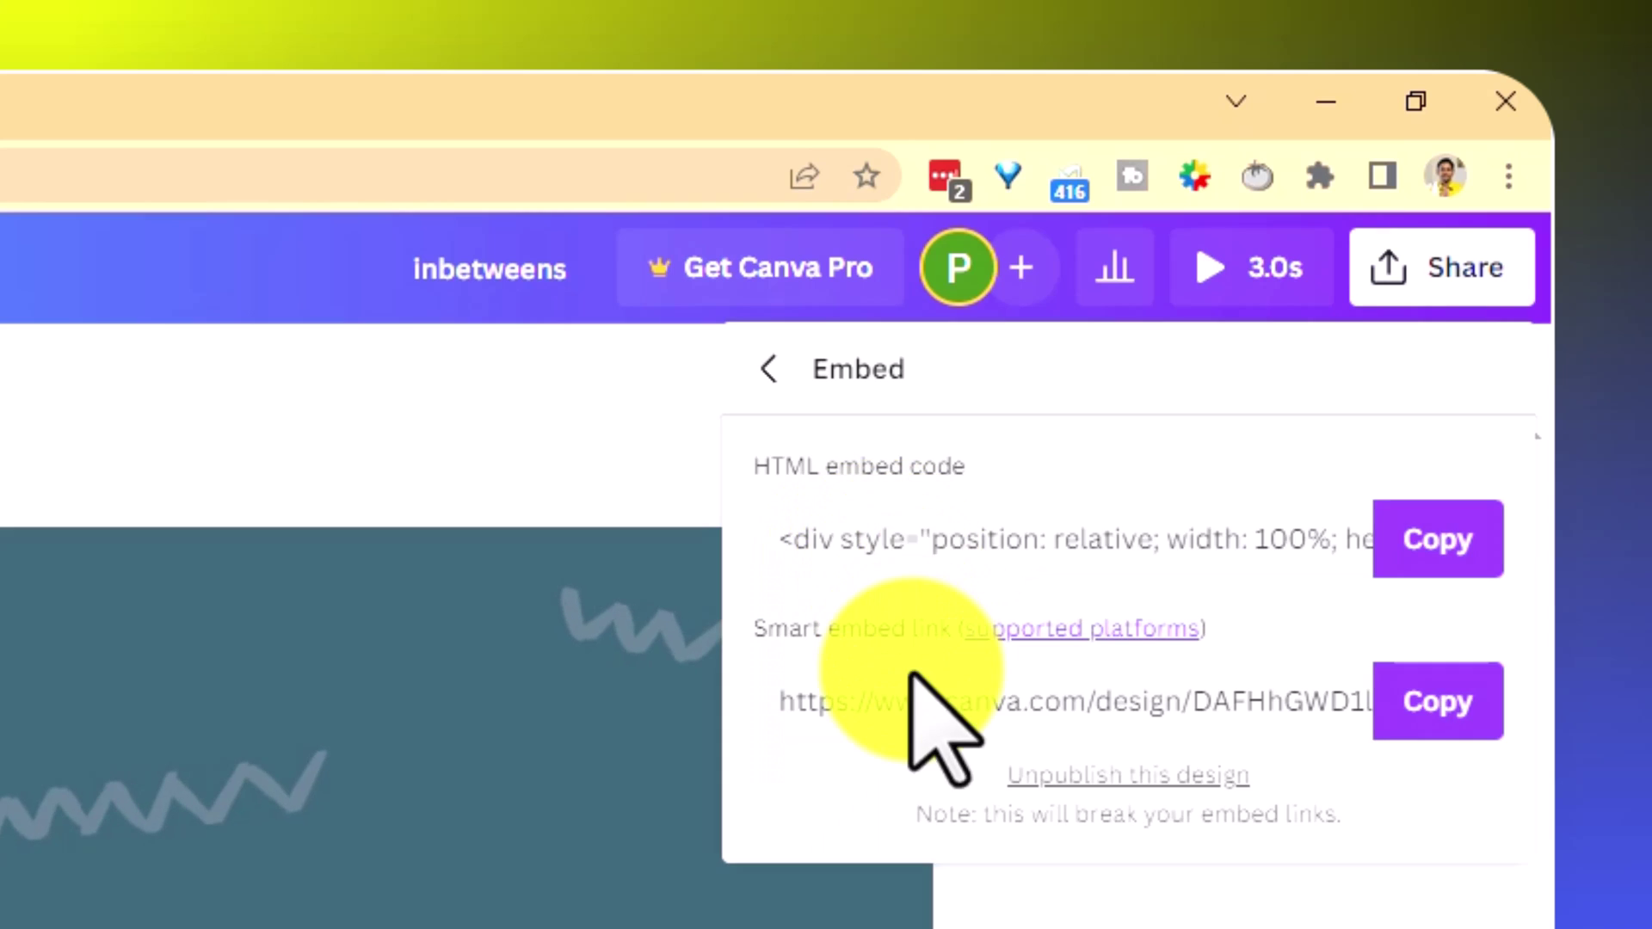
left_click(772, 370)
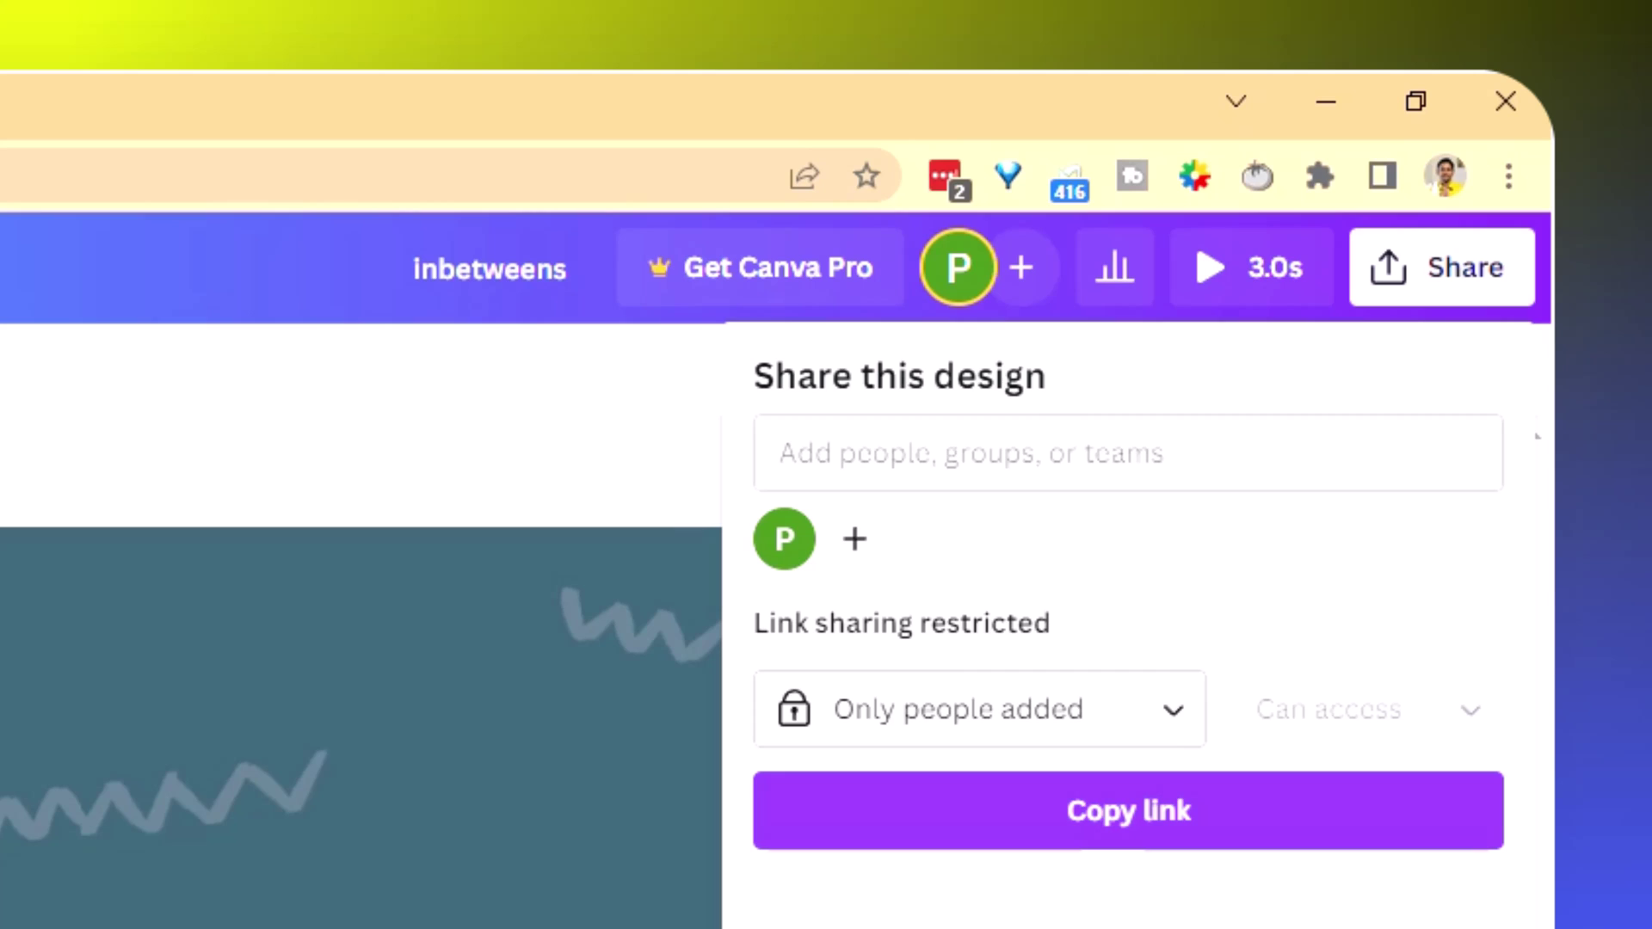
left_click(1411, 925)
type("em")
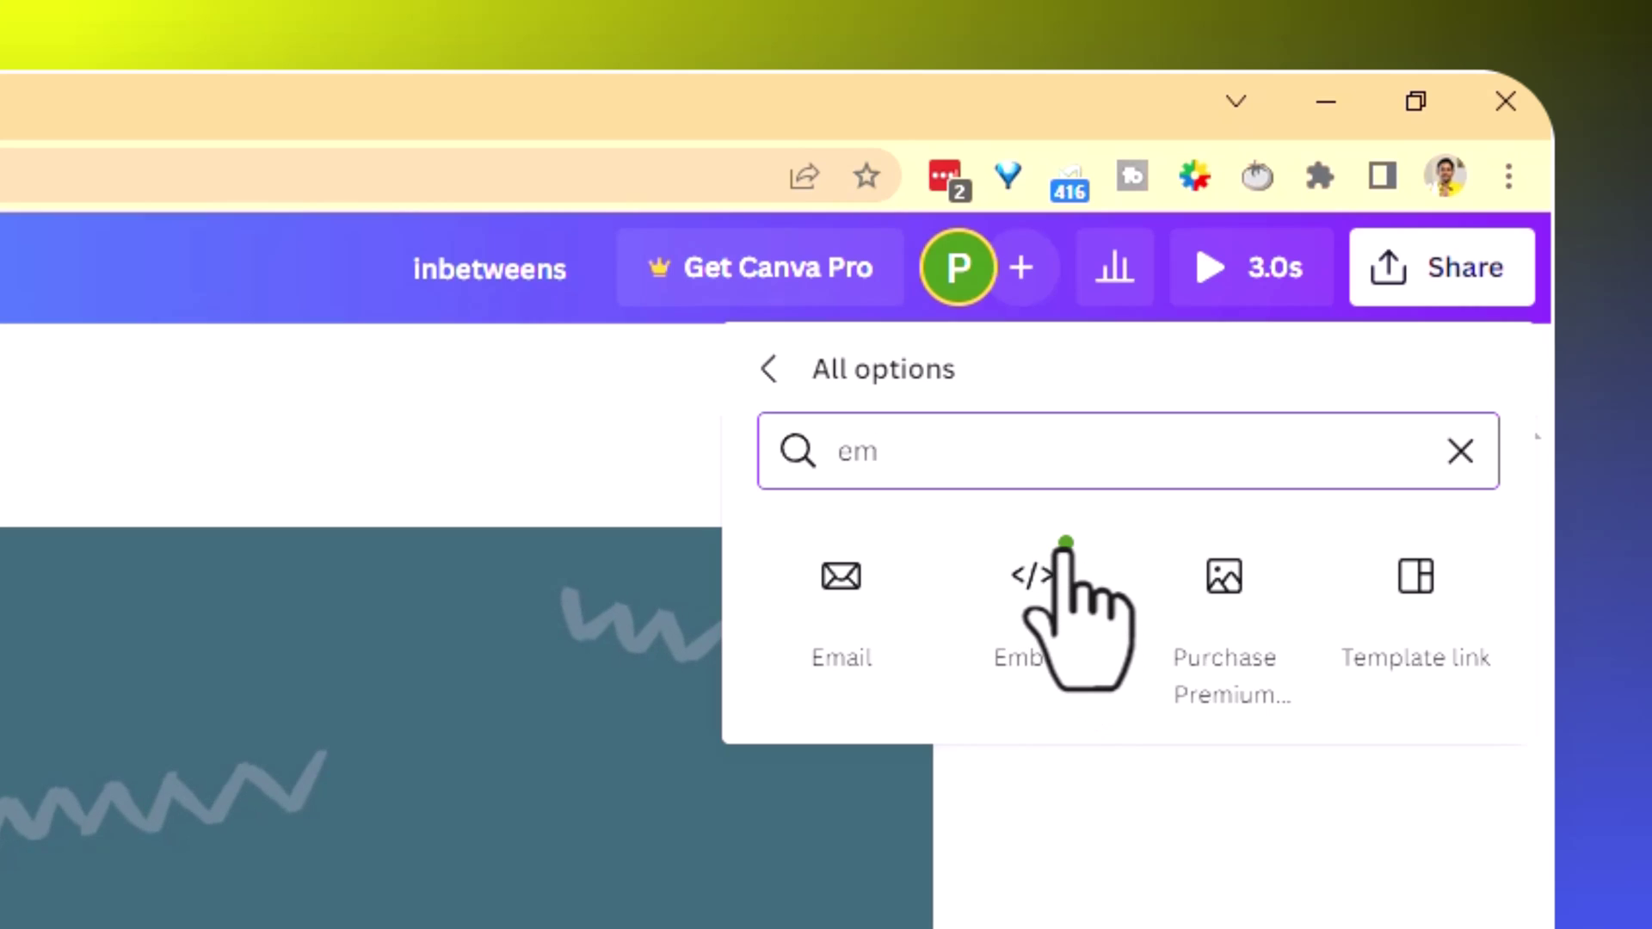
left_click(1067, 555)
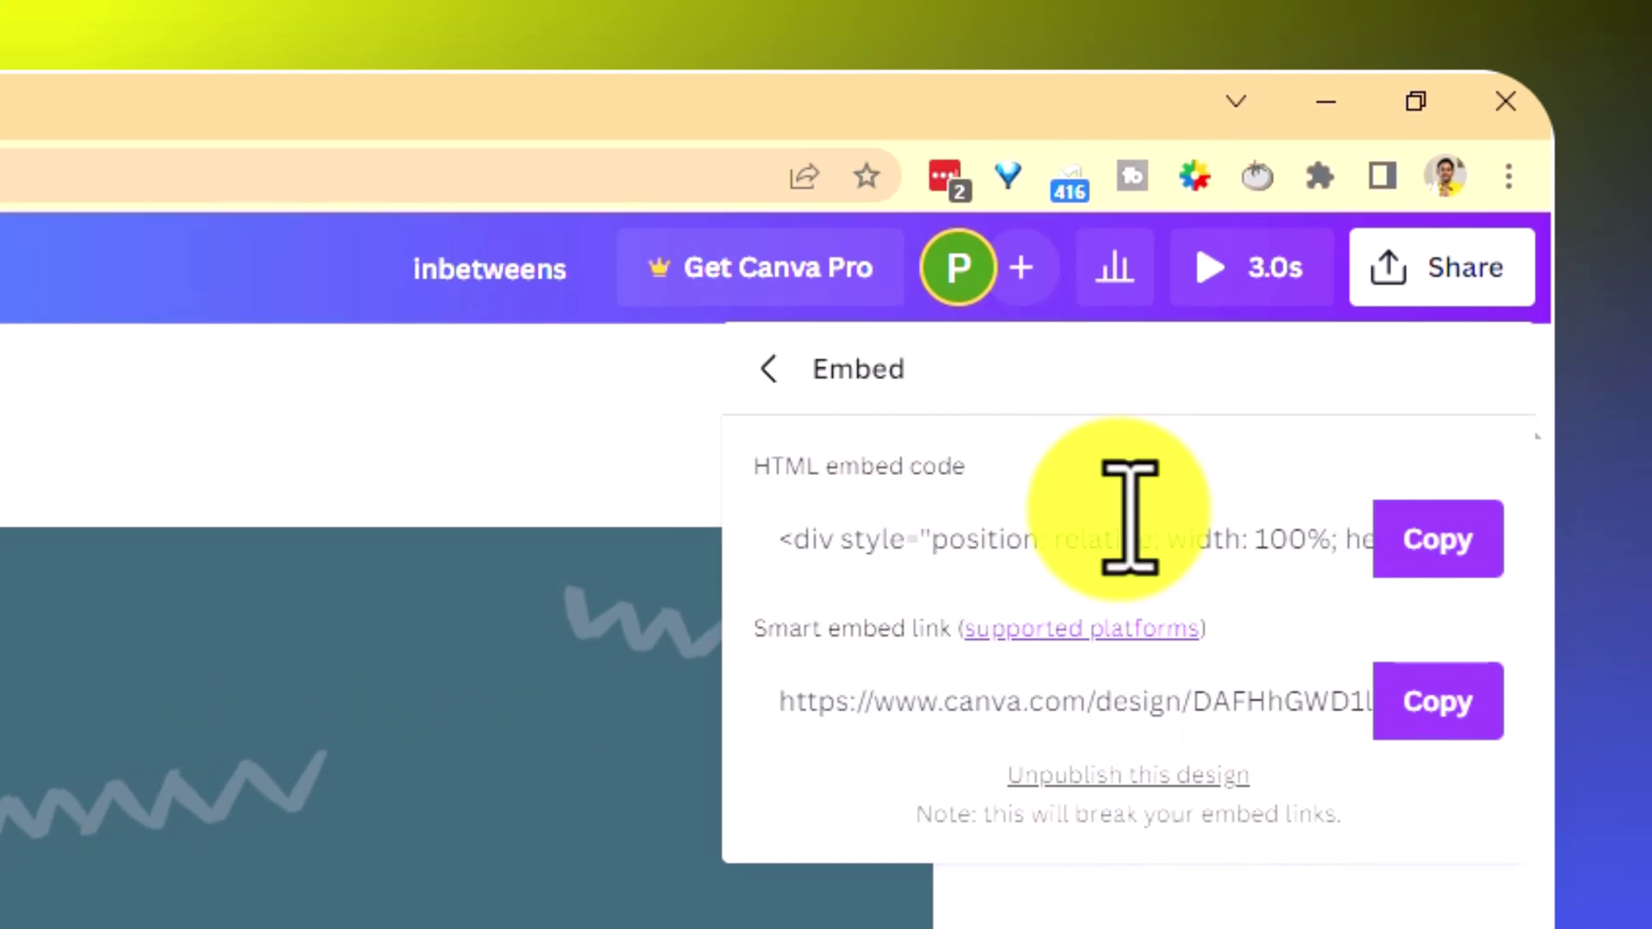
left_click(1387, 535)
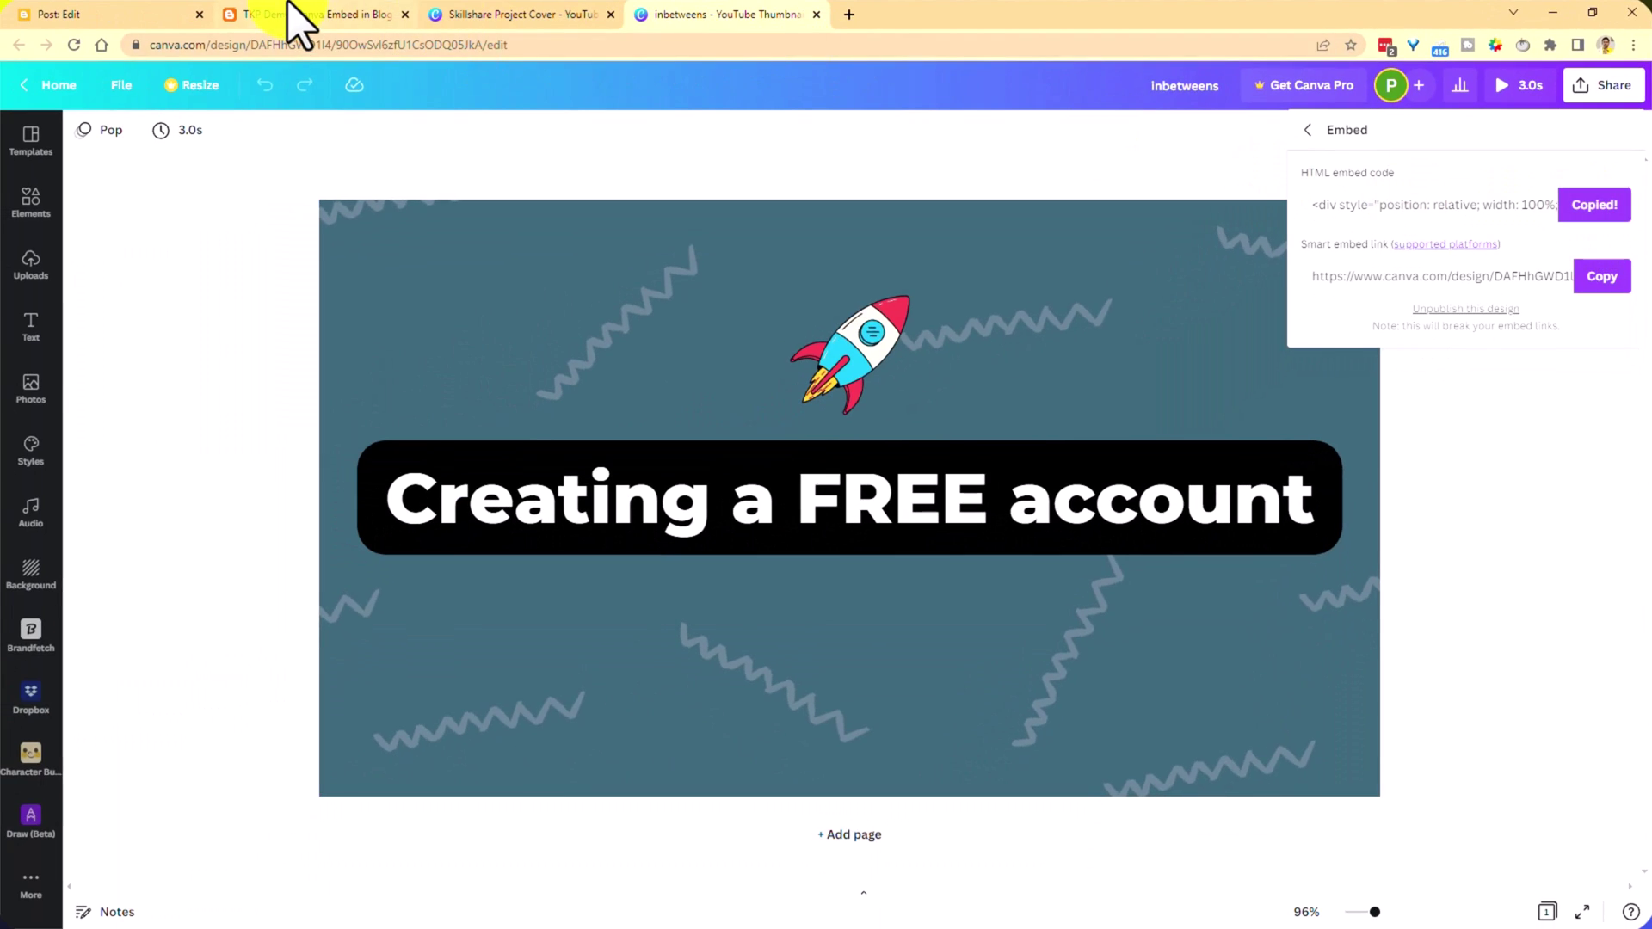
- Paste the inbetweens embed code into the Blogger post's HTML where the old embed was
left_click(295, 14)
left_click(134, 12)
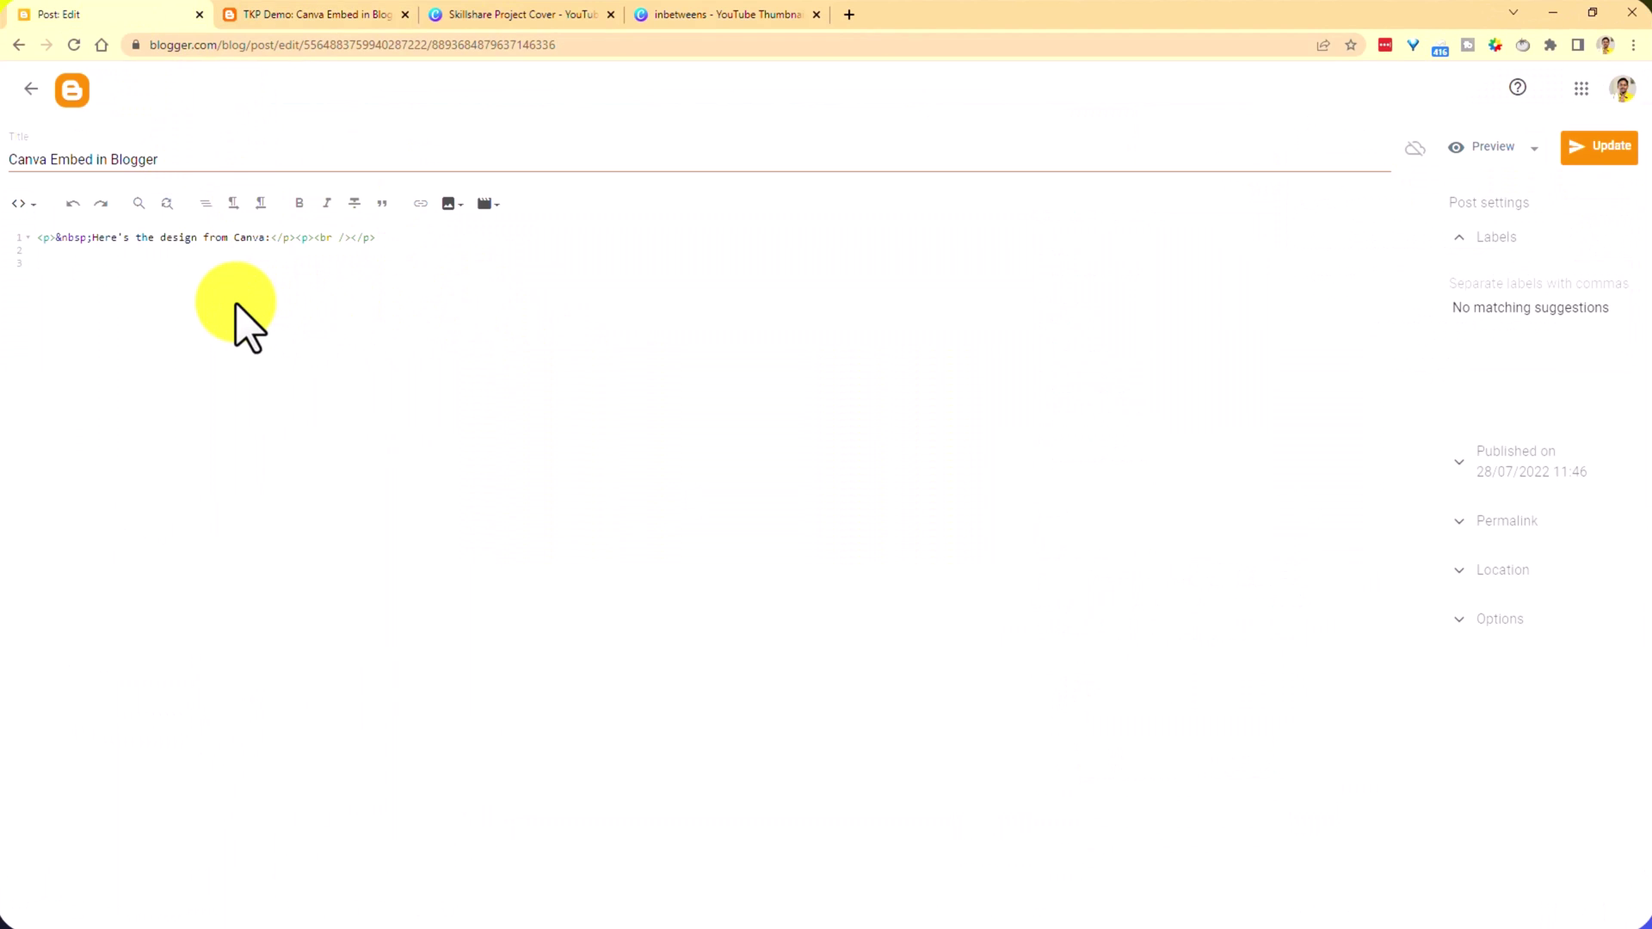
key("ctrl+v")
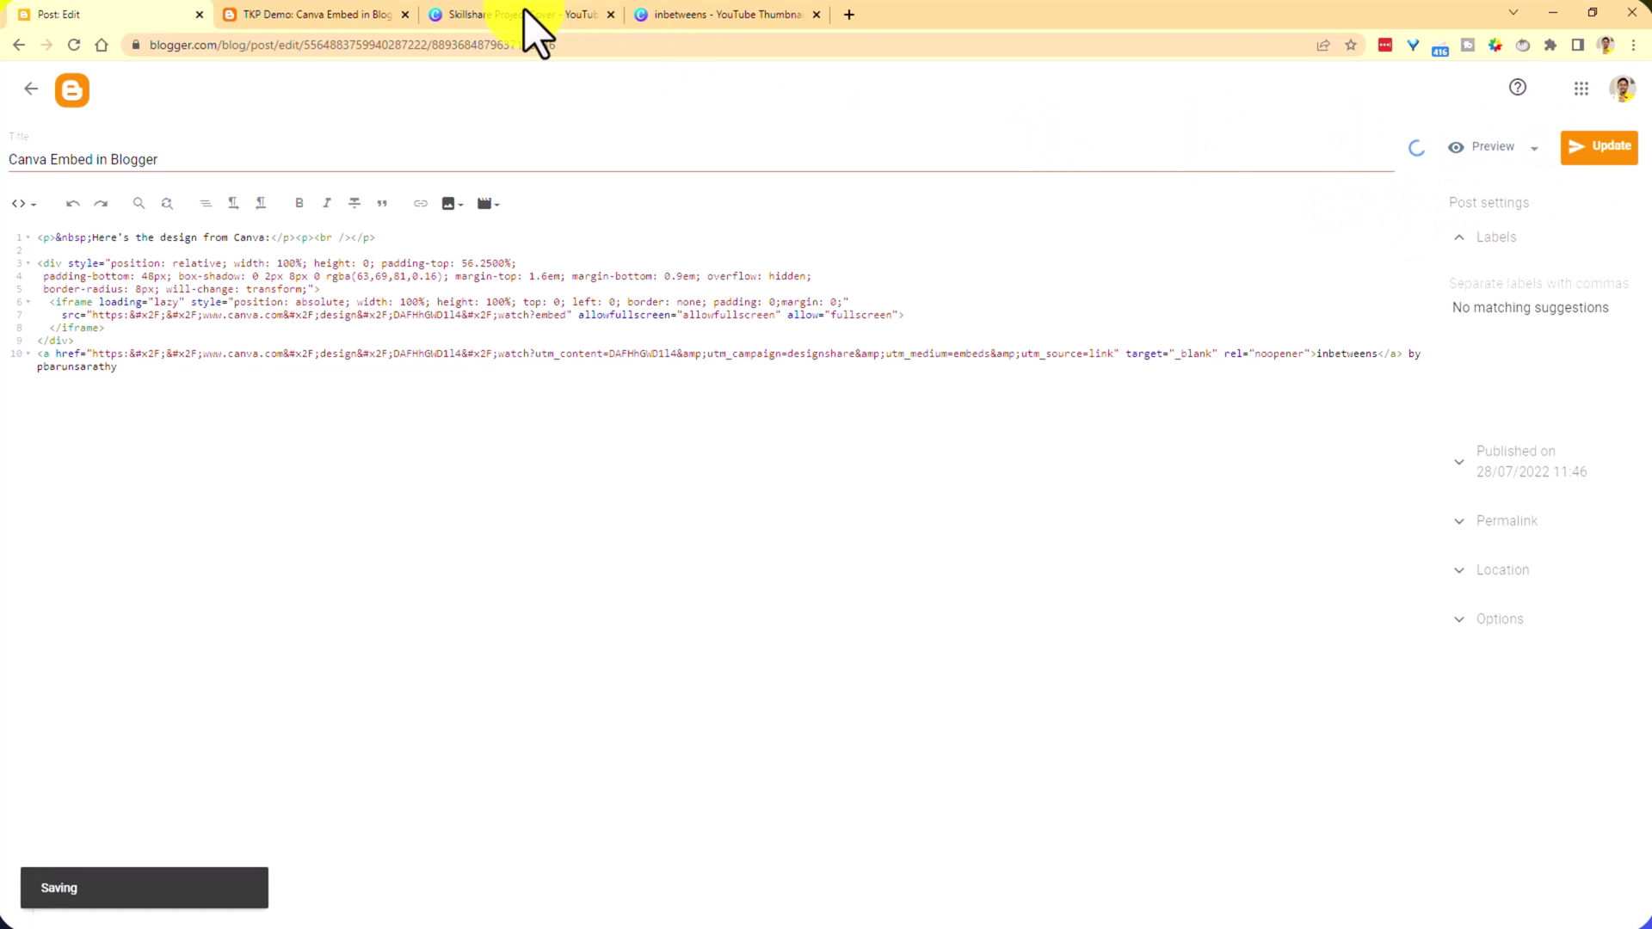
- Reload the live blog post and play the embedded inbetweens video
left_click(298, 6)
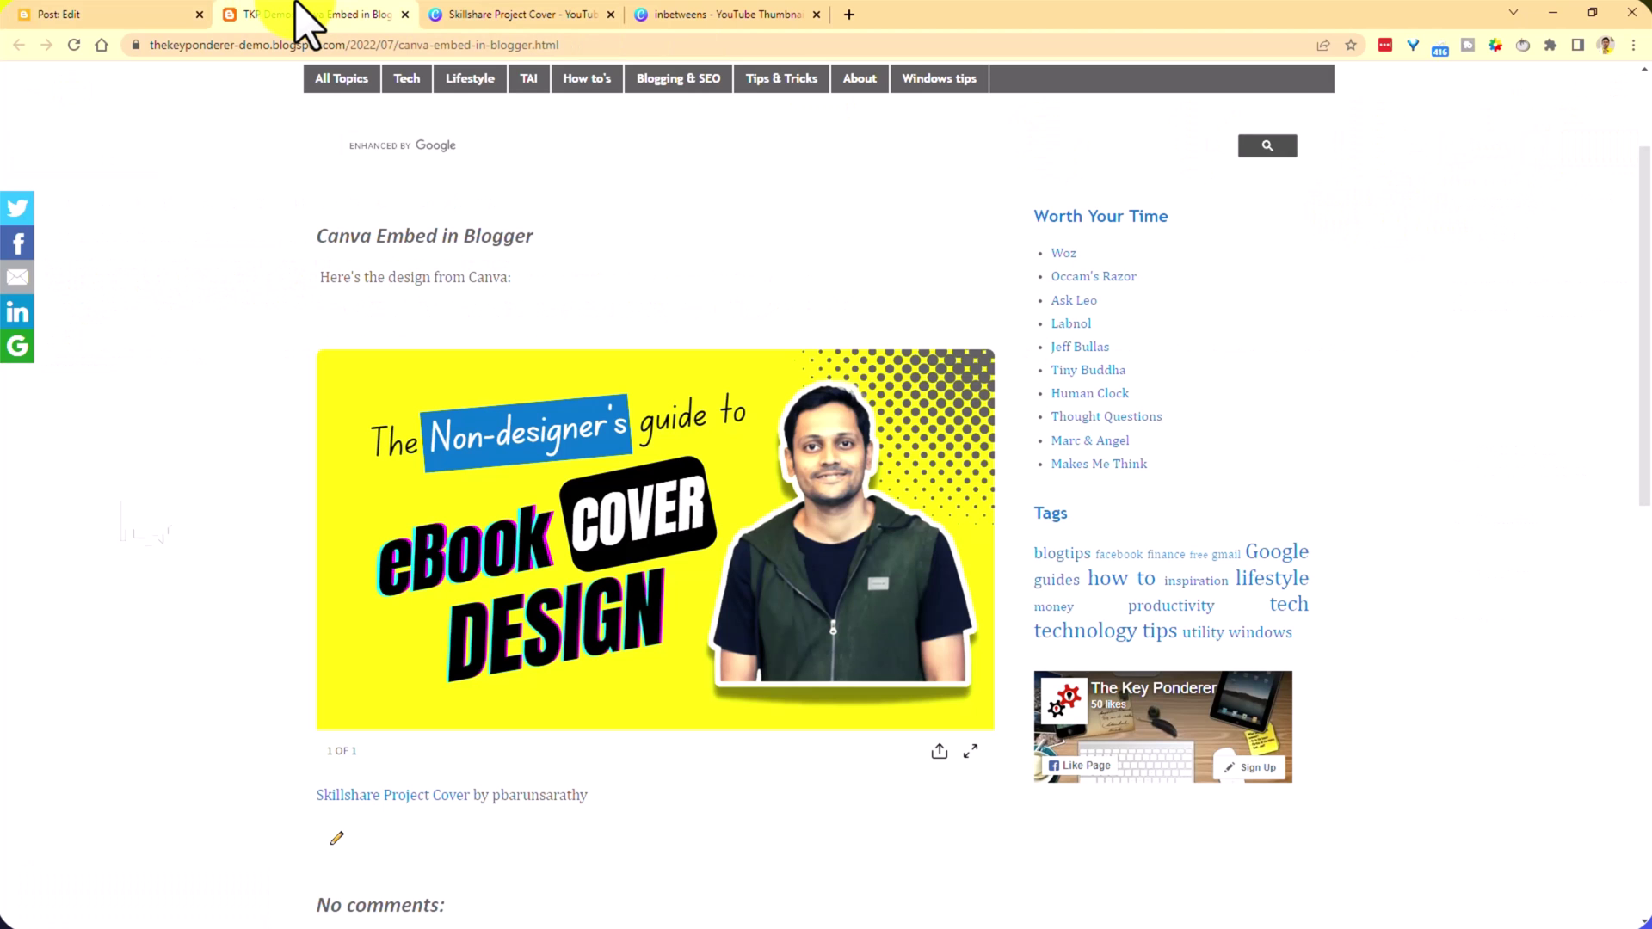
left_click(72, 44)
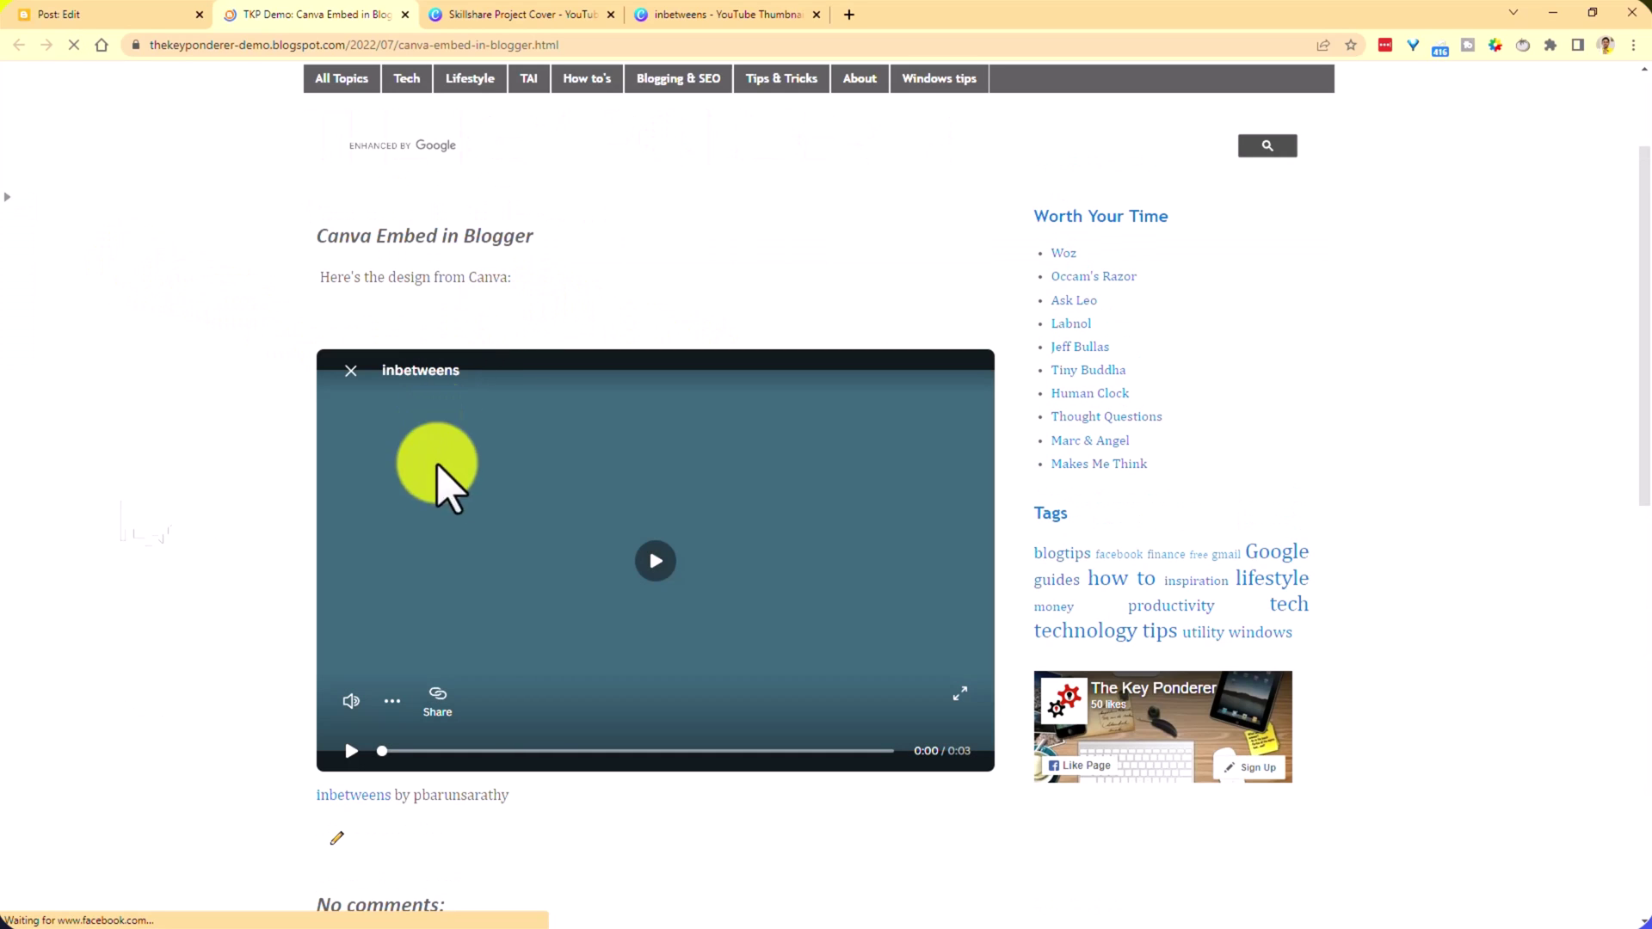
left_click(656, 562)
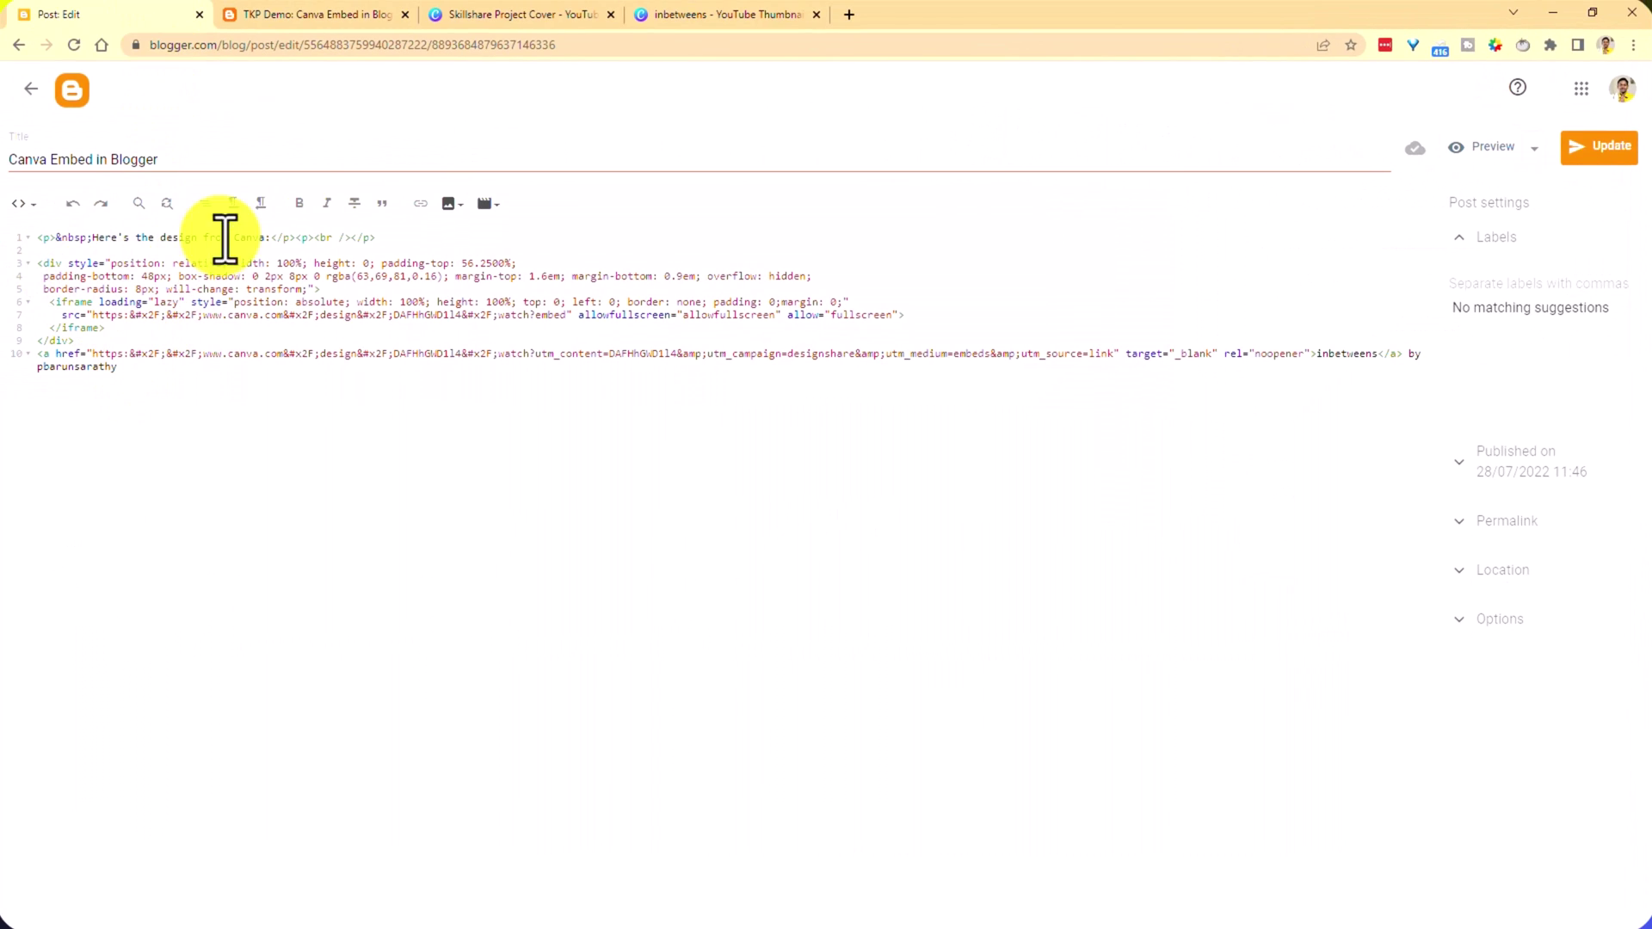
- Glance at the inbetweens and Skillshare Project Cover designs, then return to the live blog post
left_click(647, 14)
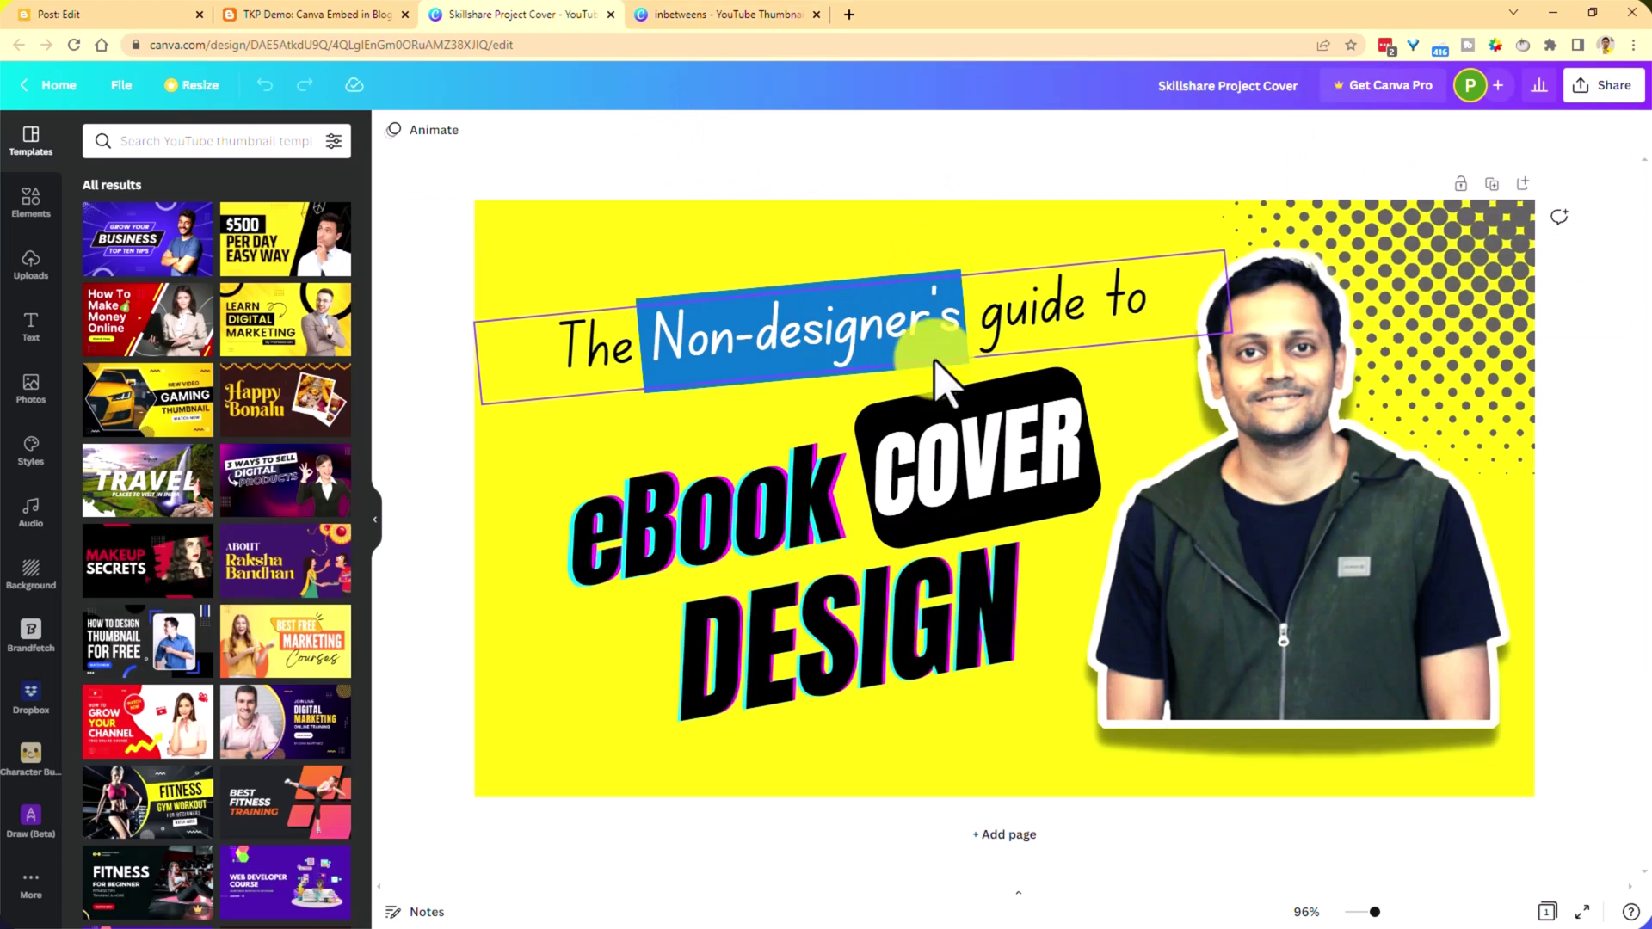
left_click(523, 13)
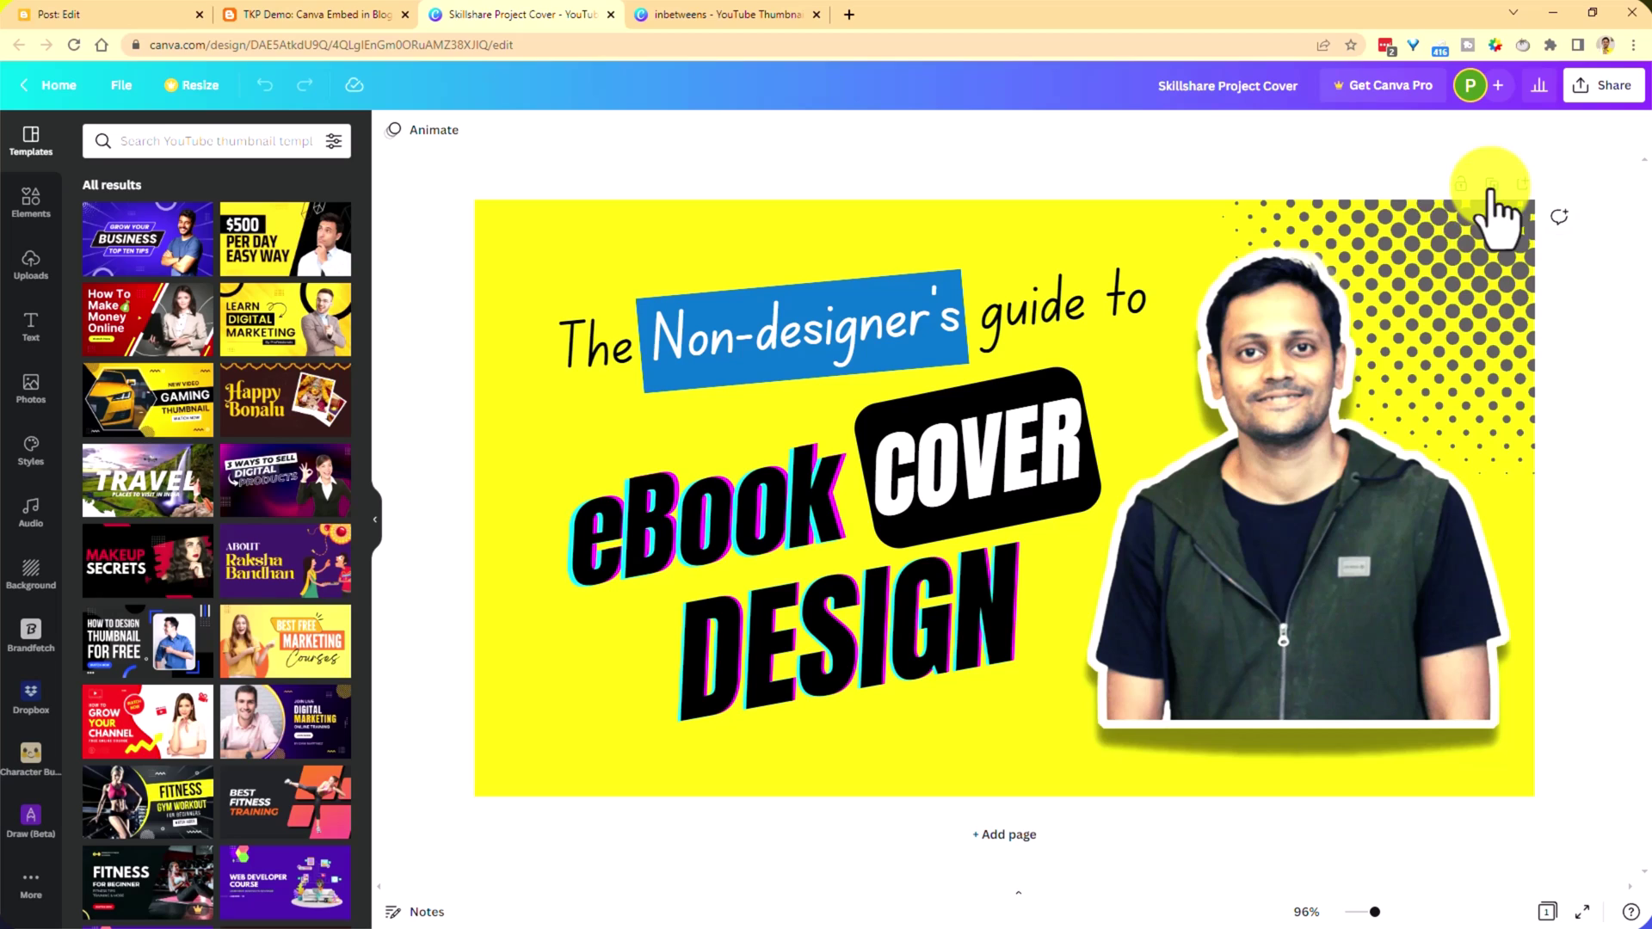
left_click(316, 12)
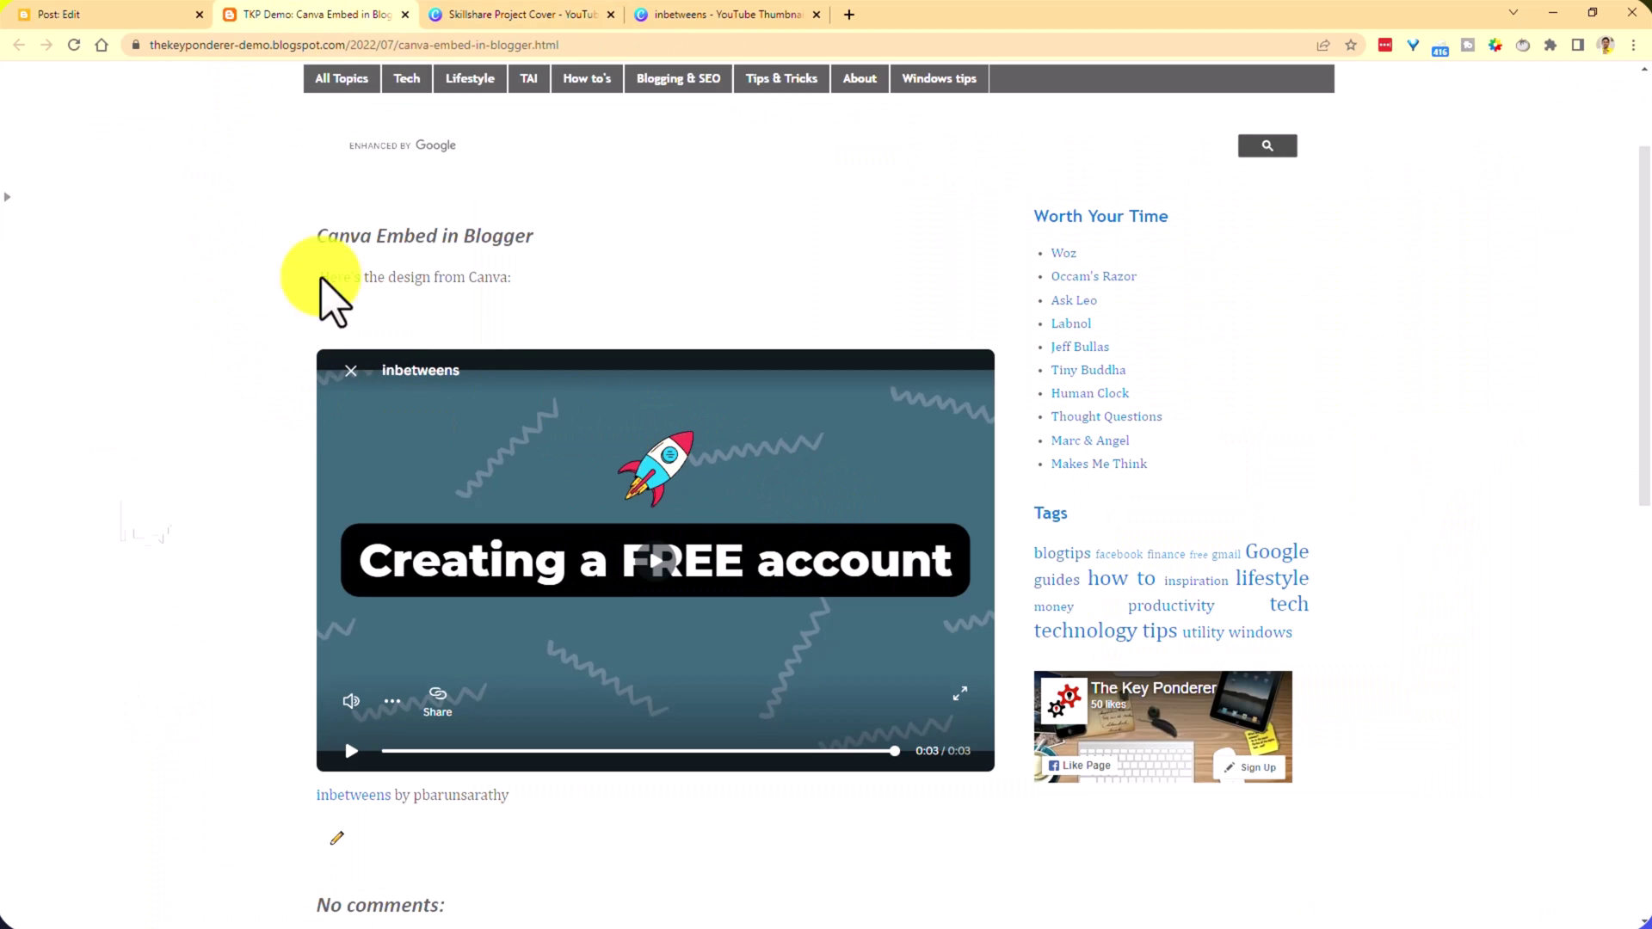